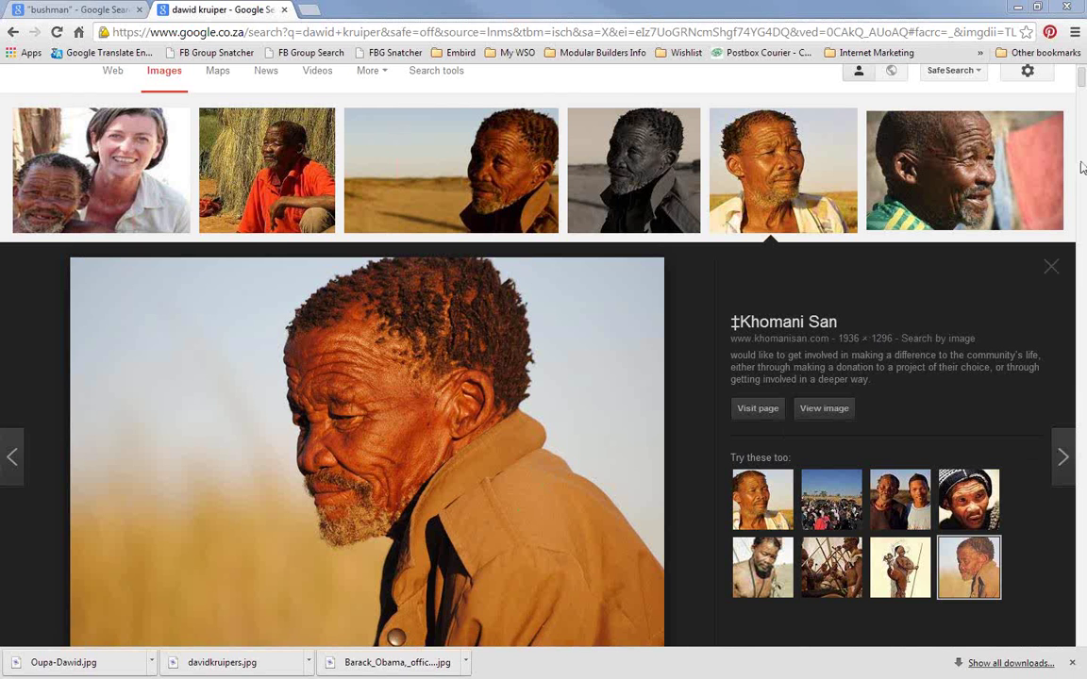
Close the enlarged image preview in the search results and switch from the browser to Embird Manager
{"action": "scroll", "coordinate": [1080, 89], "scroll_direction": "up", "scroll_amount": 2}
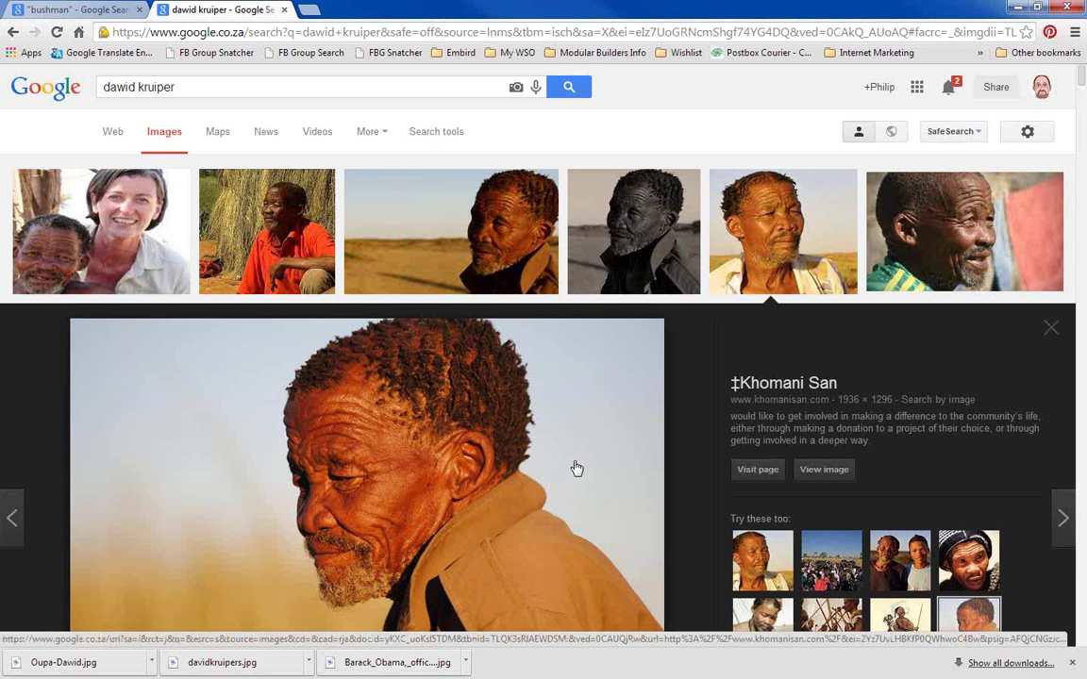
{"action": "left_click", "coordinate": [1054, 336]}
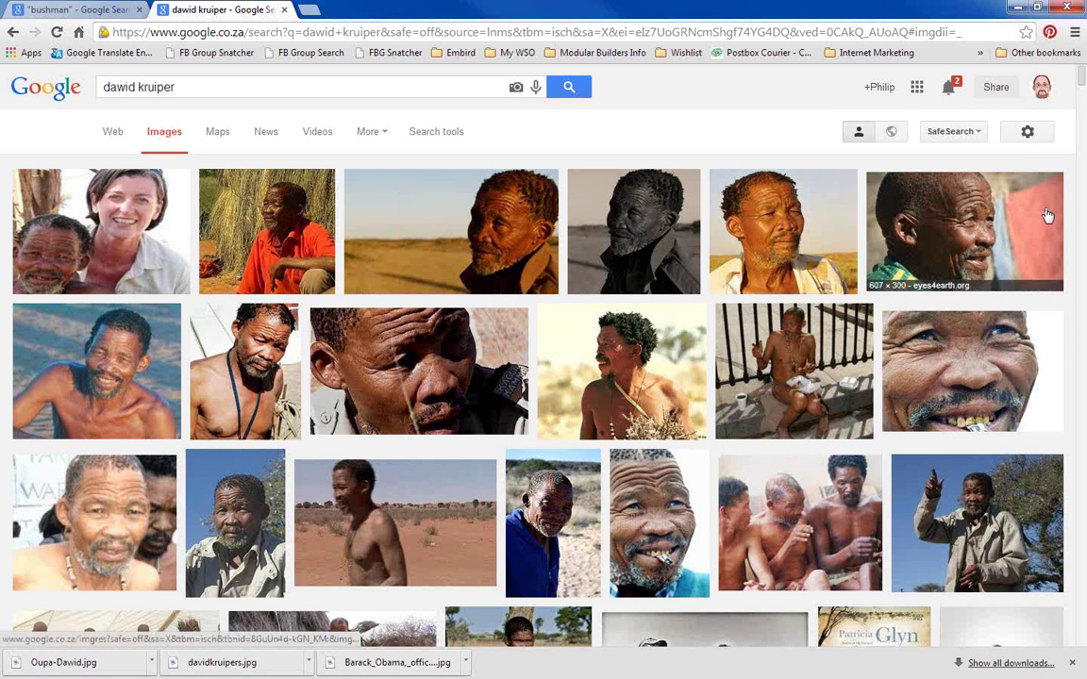
{"action": "left_click", "coordinate": [1020, 10]}
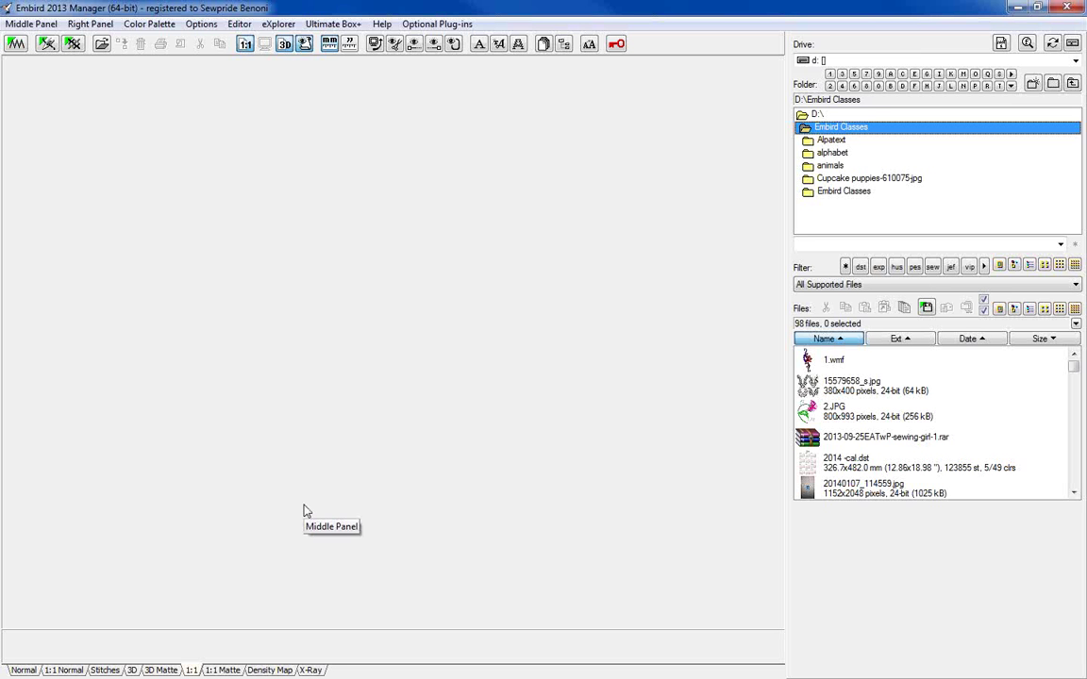
Open Embird Studio and widen the color palette and objects area beside the work area
{"action": "left_click", "coordinate": [46, 43]}
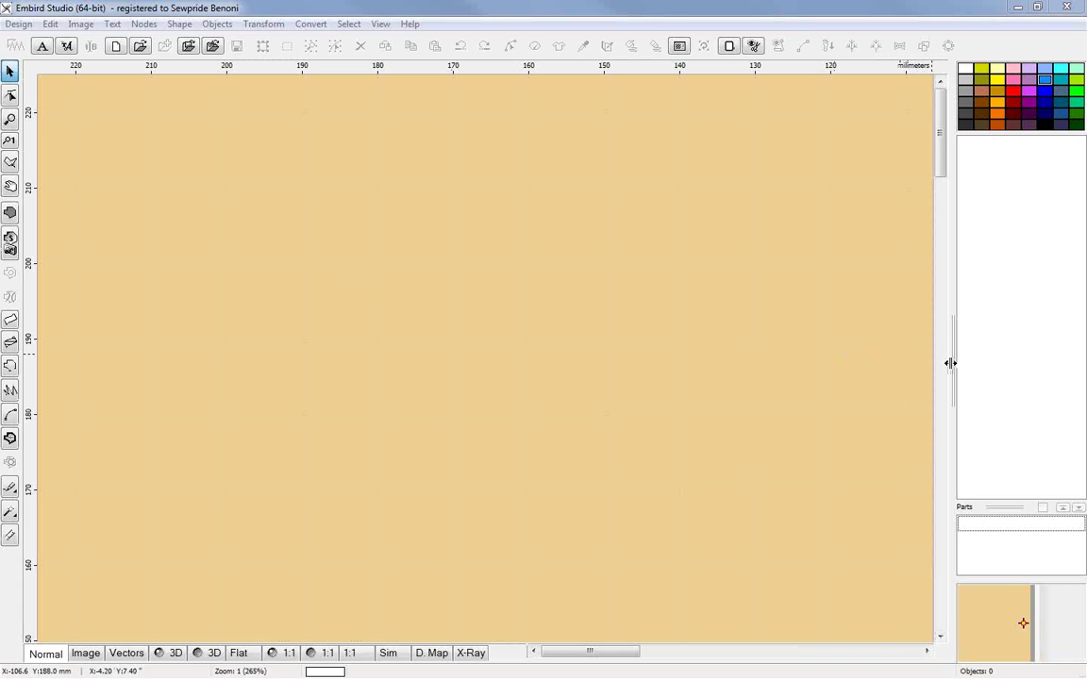
{"action": "left_click_drag", "start_coordinate": [949, 361], "coordinate": [840, 365]}
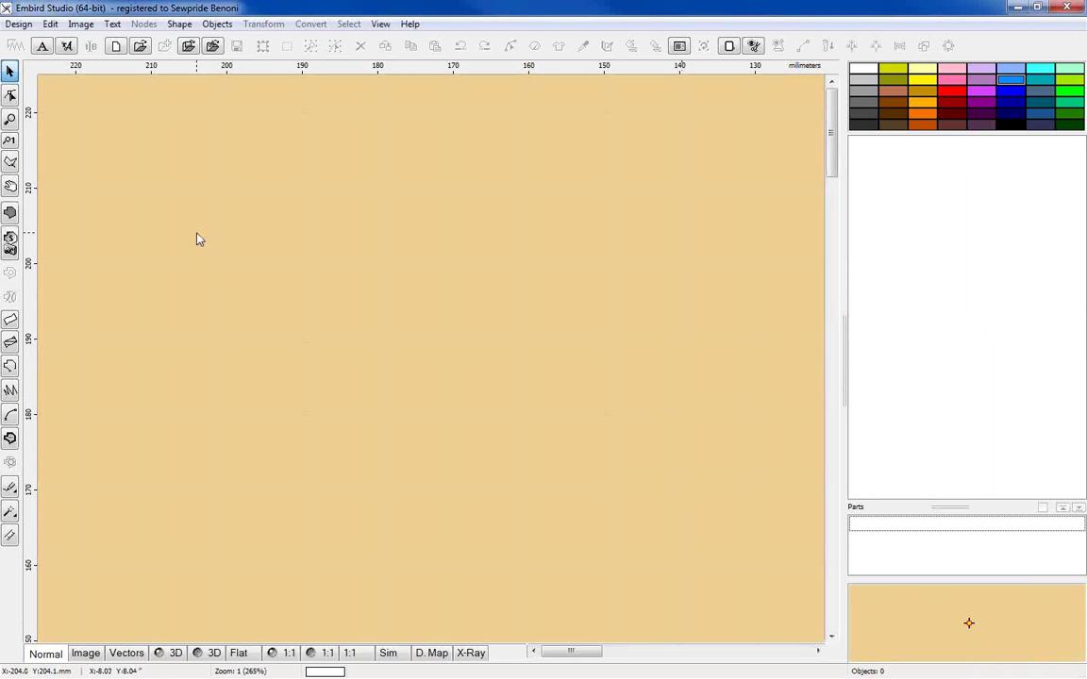
Set the hoop size to the Janome MC10000 140 x 200 mm hoop and apply it
{"action": "left_click", "coordinate": [727, 45]}
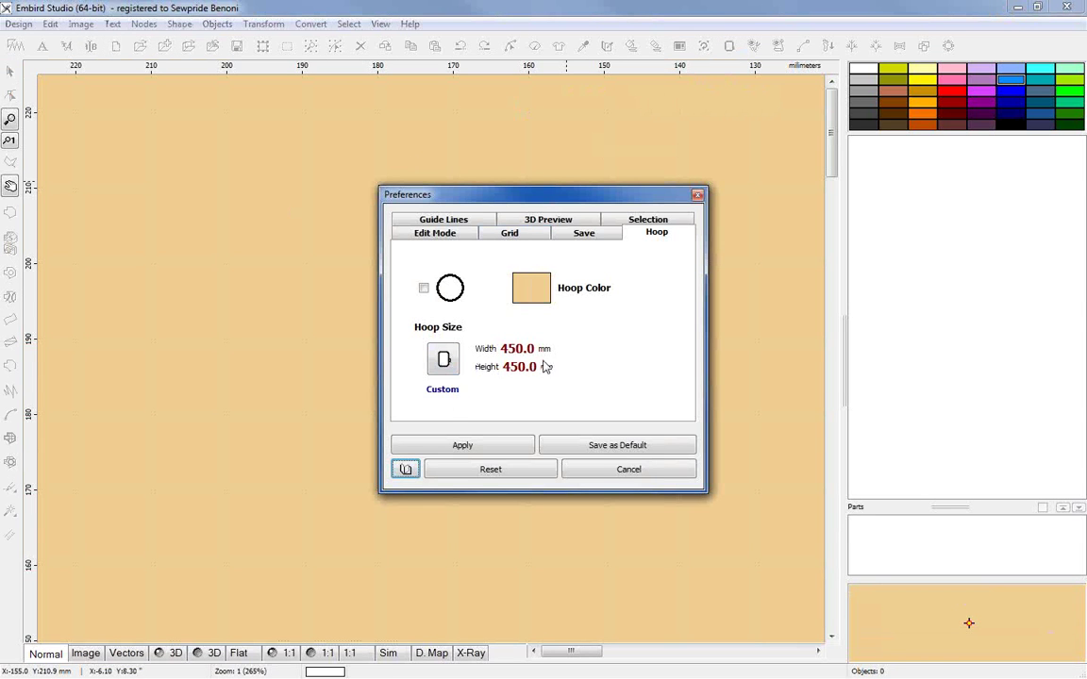
{"action": "left_click", "coordinate": [443, 364]}
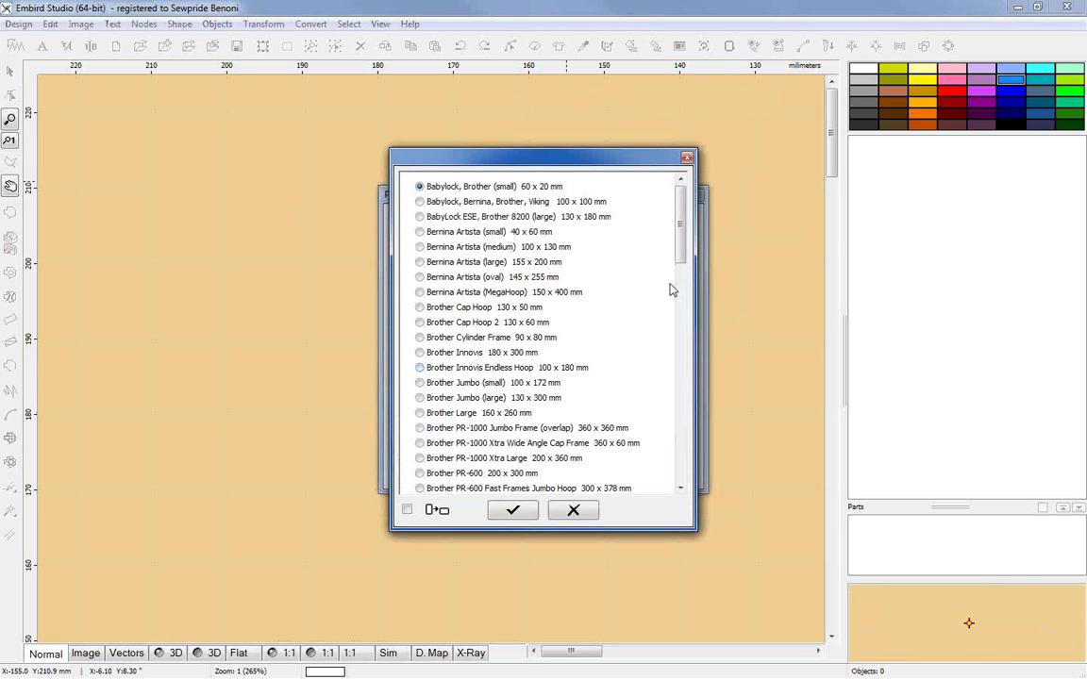
{"action": "left_click_drag", "start_coordinate": [683, 255], "coordinate": [675, 304]}
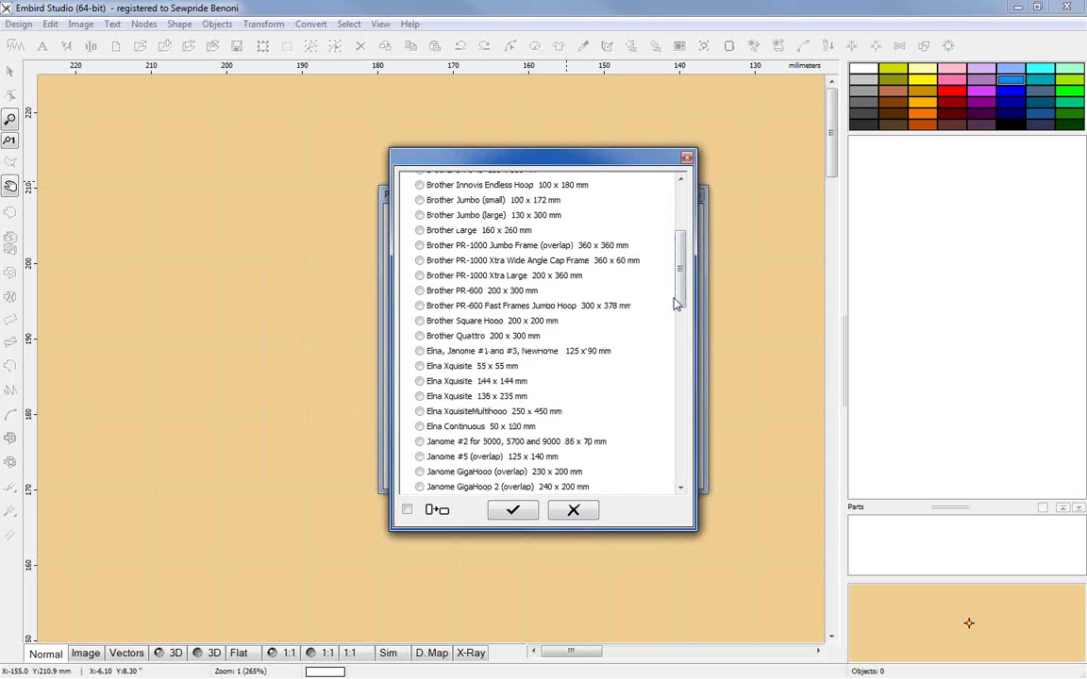
{"action": "scroll", "coordinate": [687, 312], "scroll_direction": "down", "scroll_amount": 1}
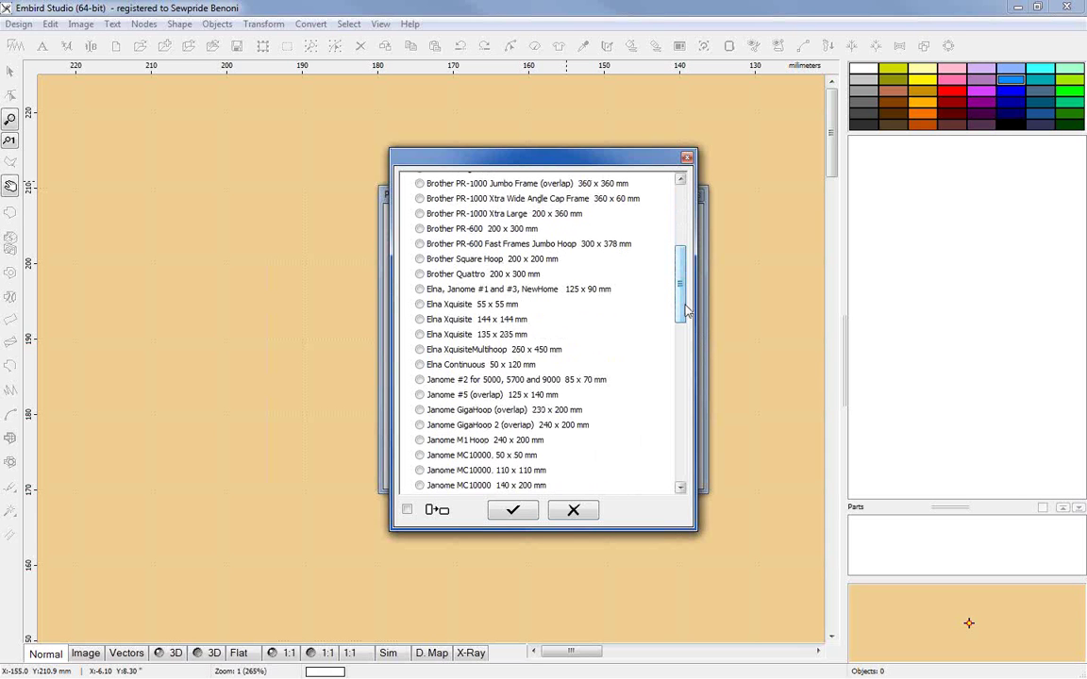
{"action": "left_click", "coordinate": [477, 485]}
{"action": "left_click", "coordinate": [513, 509]}
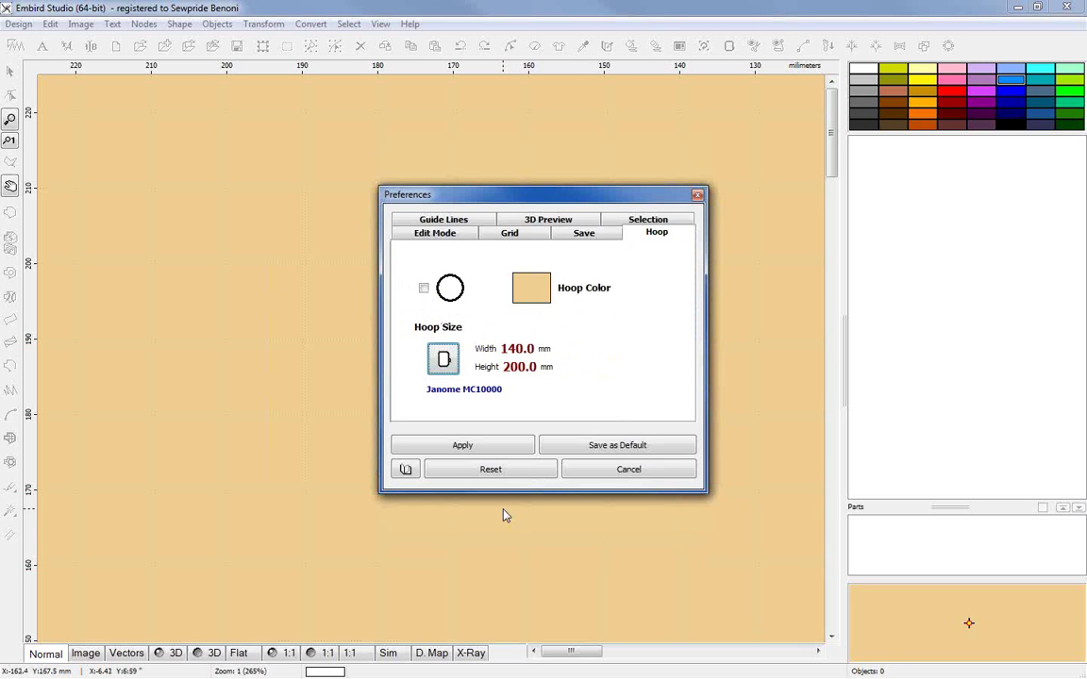
{"action": "left_click", "coordinate": [465, 447]}
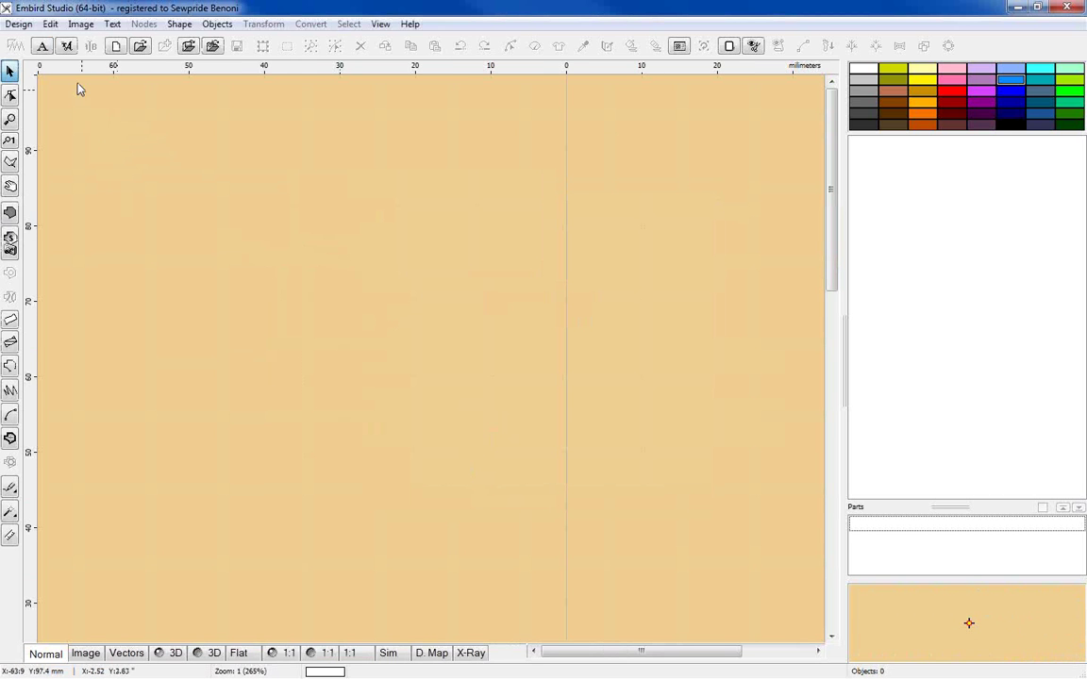
Start an image import and browse to the Embird Classes folder on Local Disk (D:)
{"action": "left_click", "coordinate": [78, 25]}
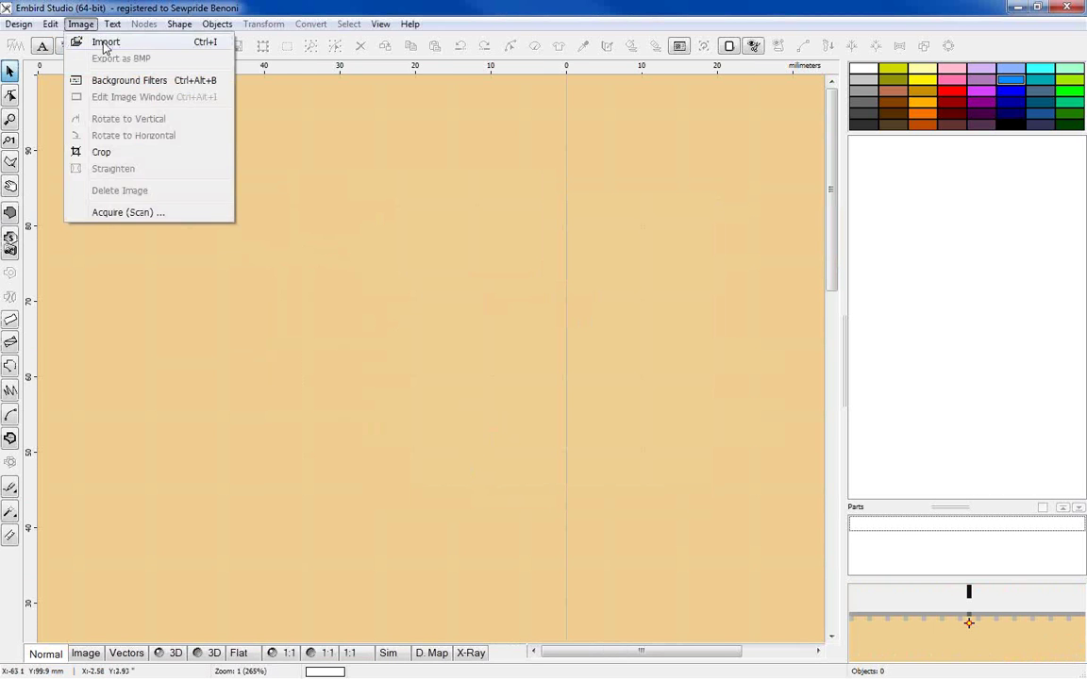
{"action": "left_click", "coordinate": [98, 41]}
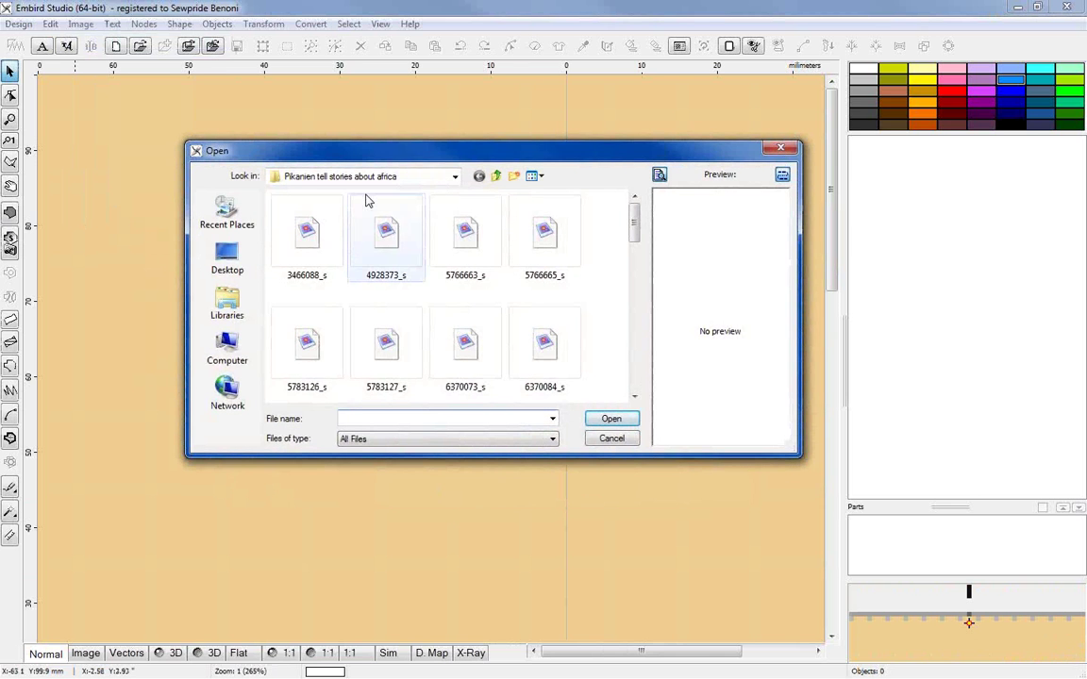
{"action": "left_click", "coordinate": [236, 351]}
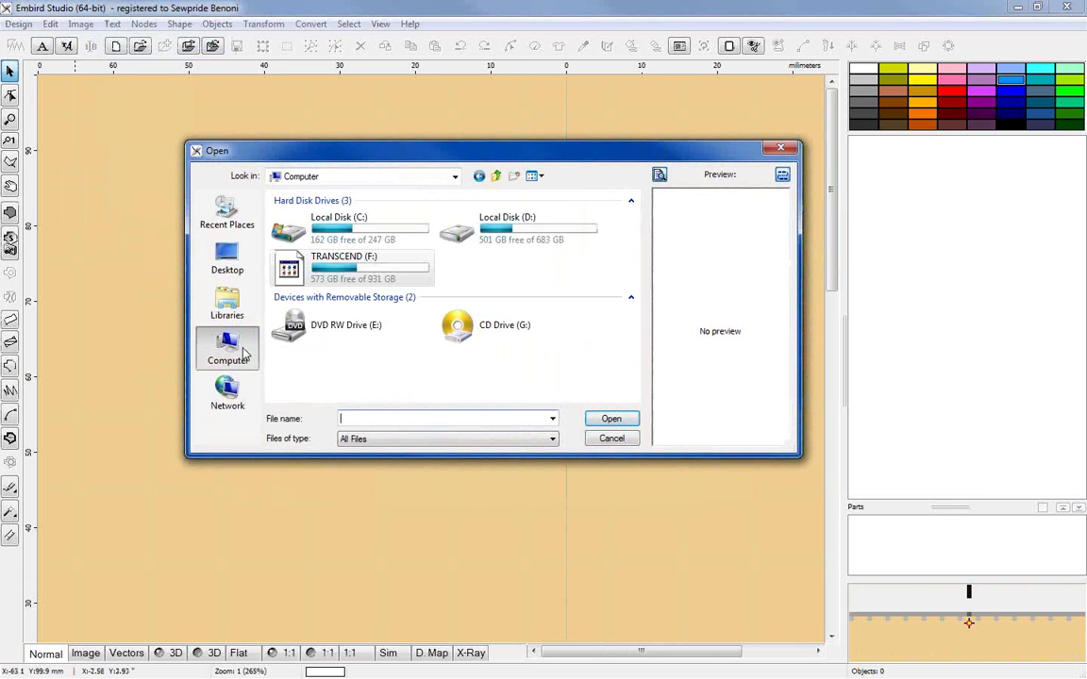
{"action": "double_click", "coordinate": [502, 223]}
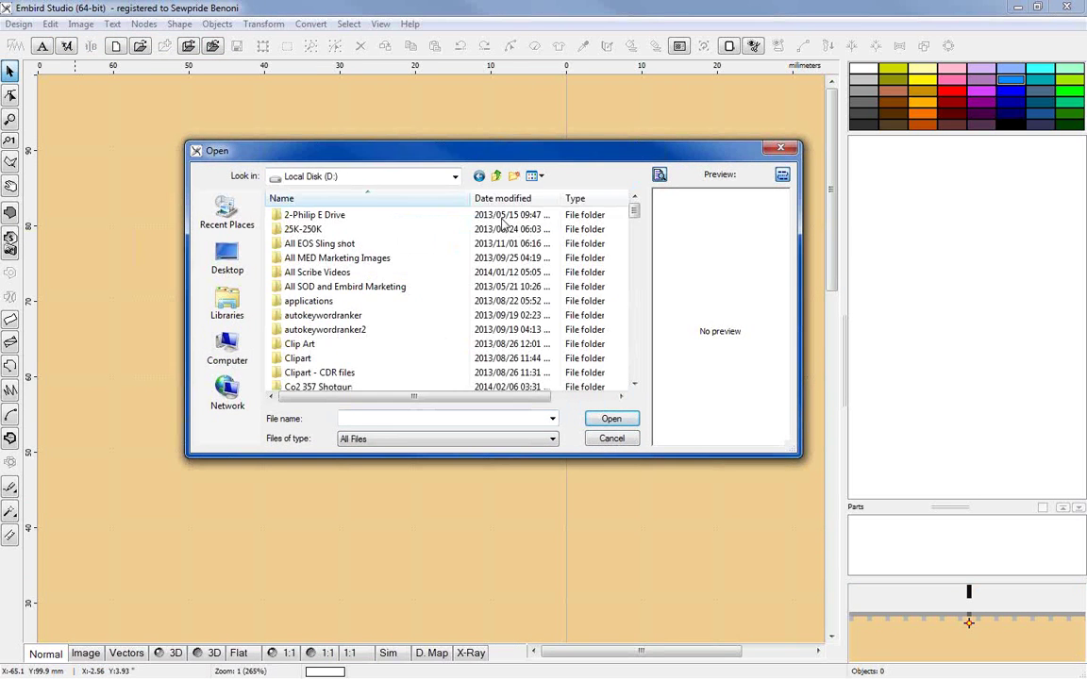
{"action": "left_click", "coordinate": [634, 384]}
{"action": "left_click", "coordinate": [634, 384]}
{"action": "left_click", "coordinate": [634, 384]}
{"action": "scroll", "coordinate": [347, 358], "scroll_direction": "down", "scroll_amount": 4}
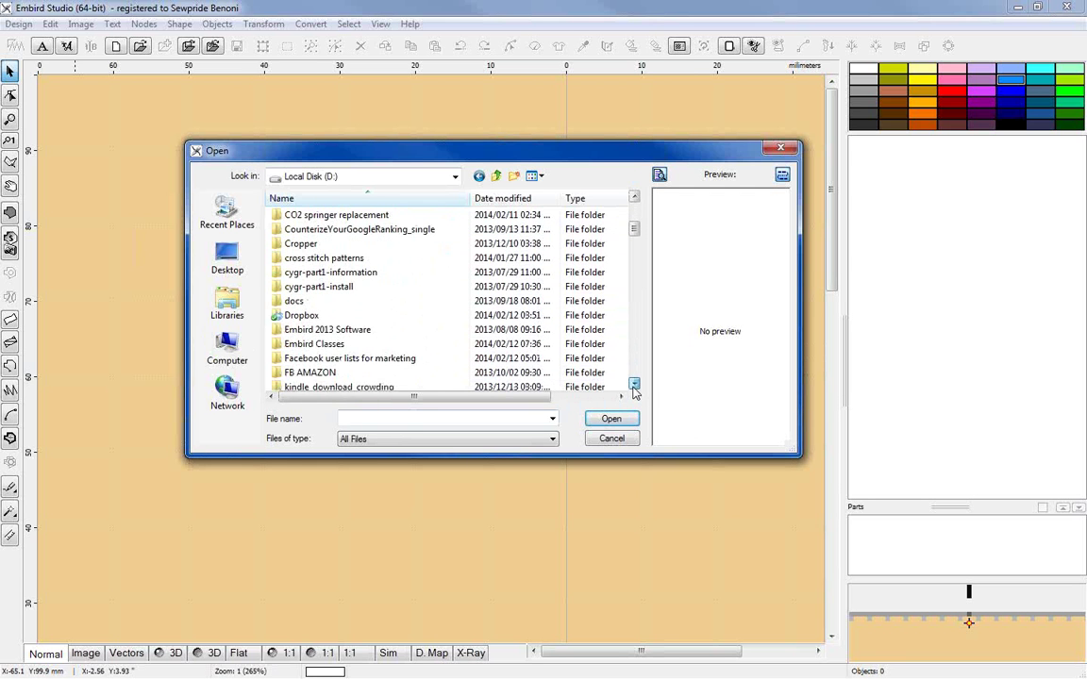
{"action": "double_click", "coordinate": [316, 343]}
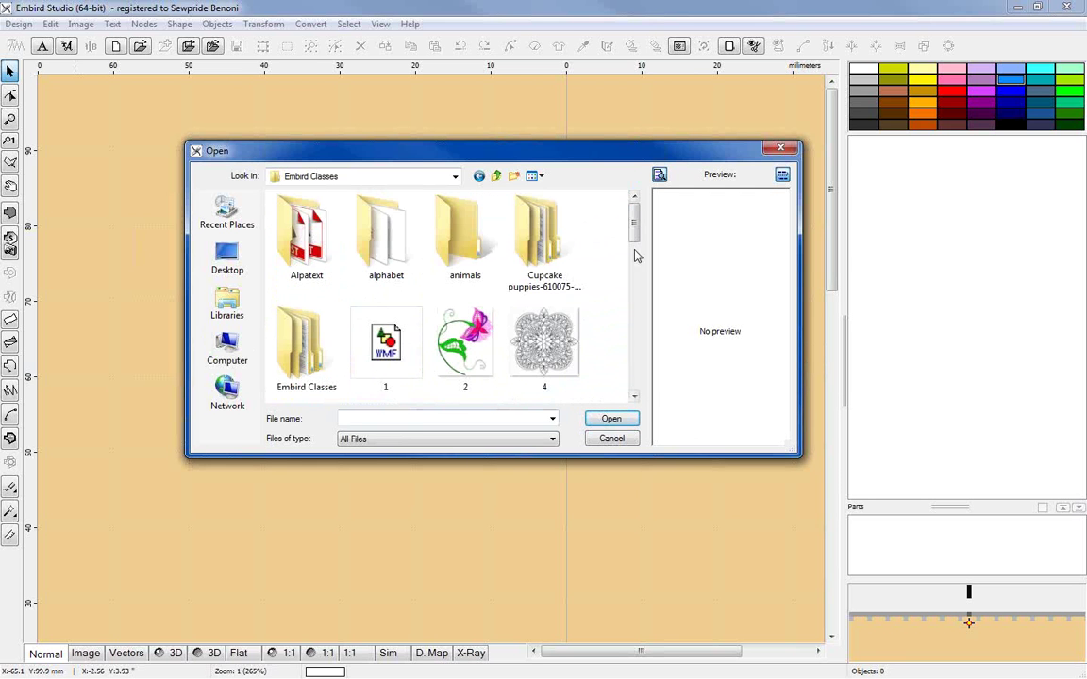
{"action": "left_click_drag", "start_coordinate": [637, 238], "coordinate": [646, 289]}
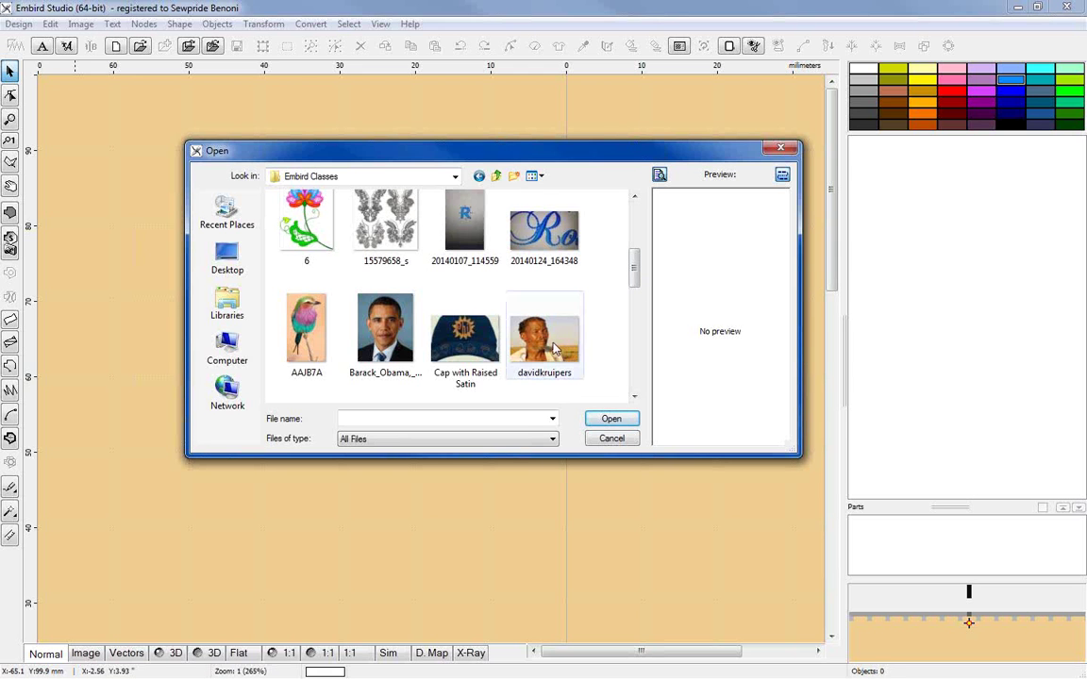
{"action": "mouse_move", "coordinate": [636, 269]}
{"action": "left_mouse_down"}
{"action": "mouse_move", "coordinate": [632, 394]}
{"action": "mouse_move", "coordinate": [635, 277]}
{"action": "left_mouse_up"}
{"action": "left_click", "coordinate": [545, 293]}
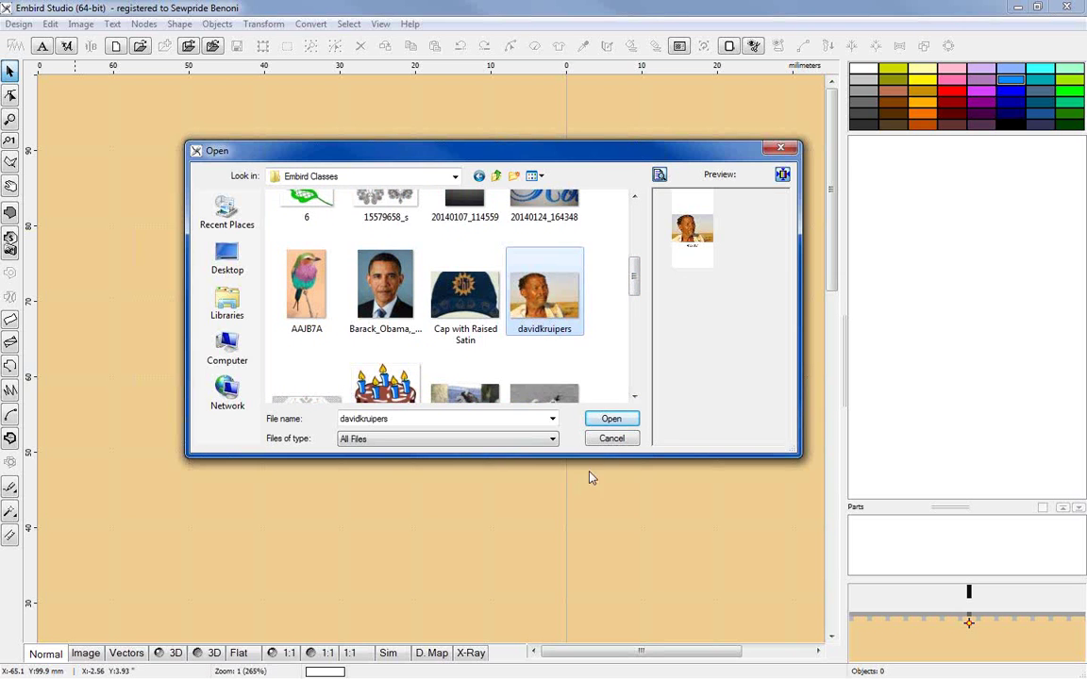
{"action": "left_click", "coordinate": [608, 420]}
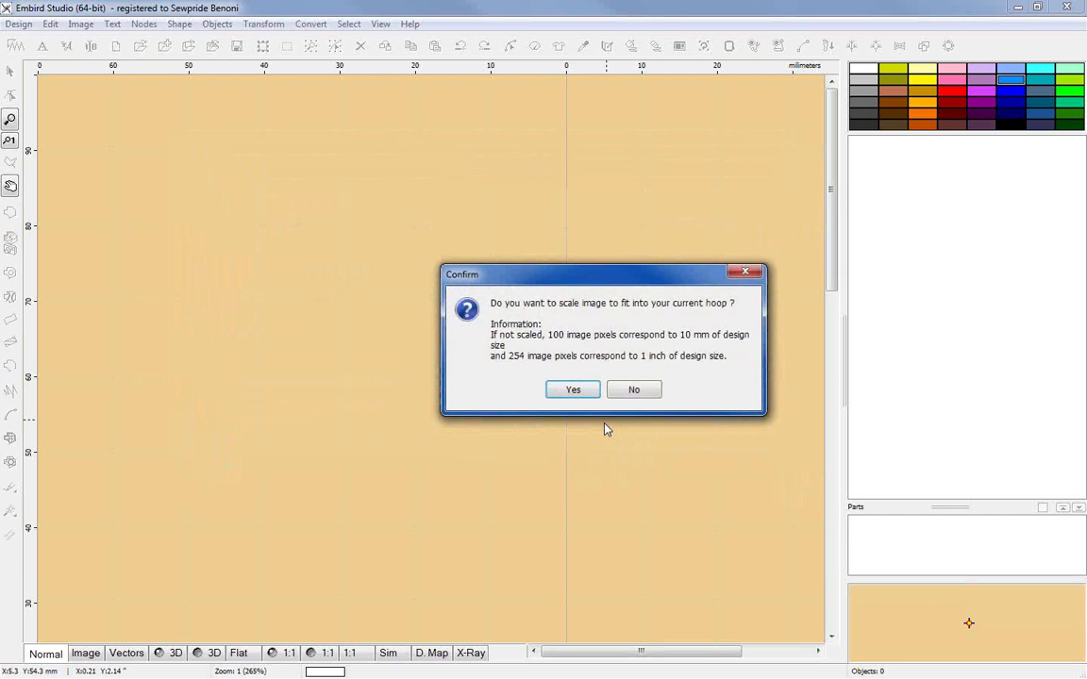
{"action": "left_click", "coordinate": [573, 389]}
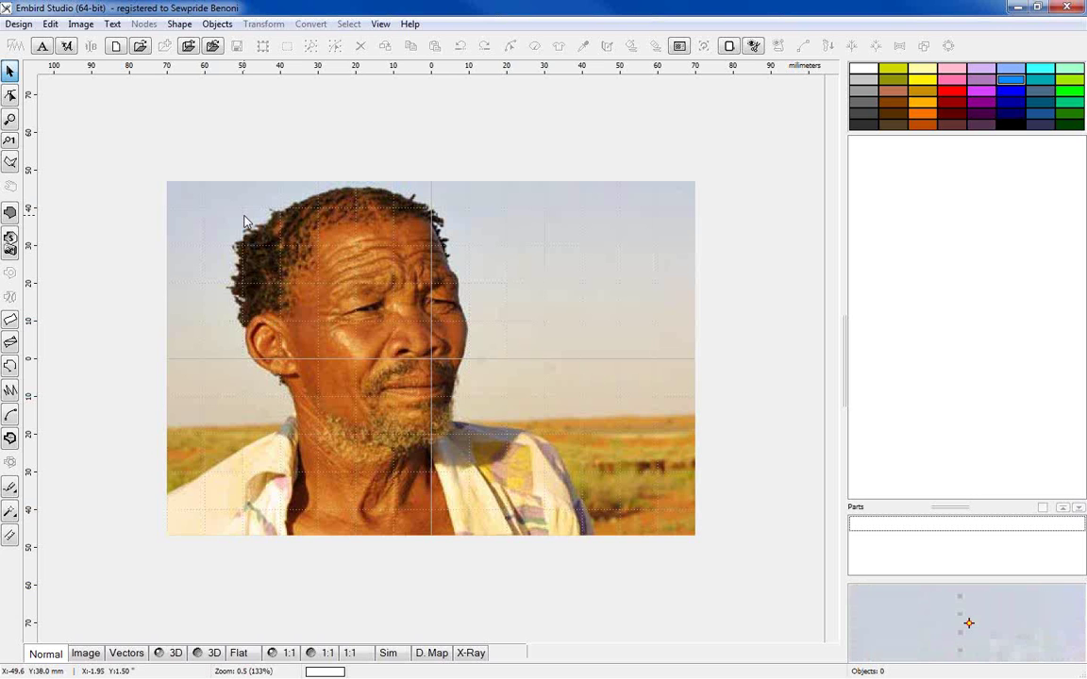
Add a 5.0 mm border around the imported image through its image window settings and apply it
{"action": "left_click", "coordinate": [81, 27]}
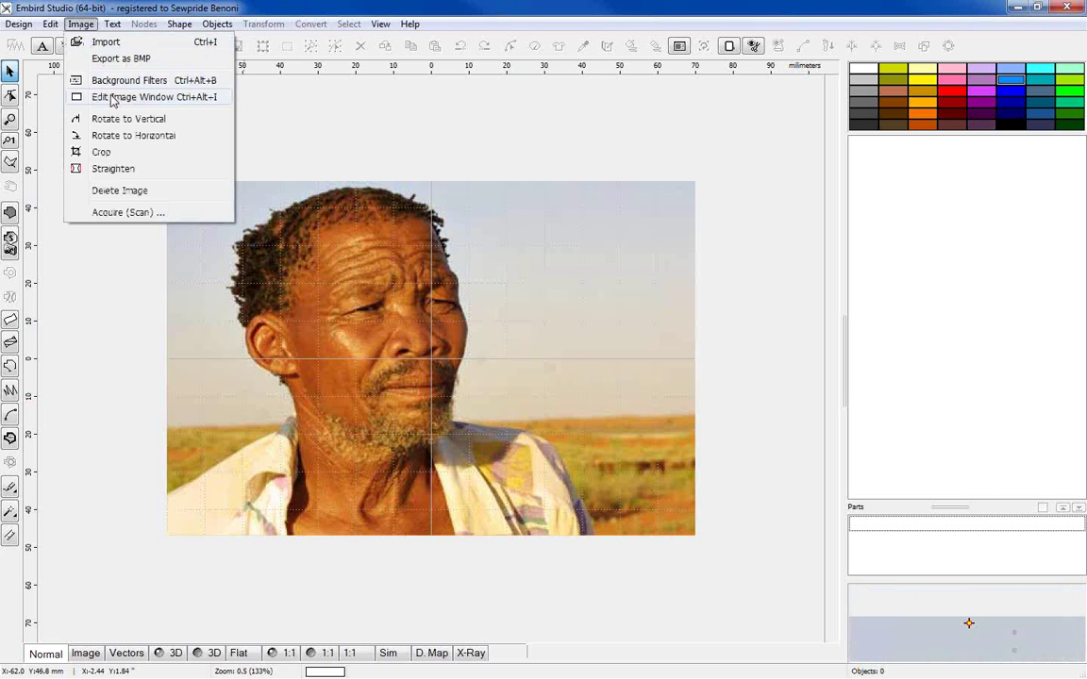
{"action": "left_click", "coordinate": [112, 97]}
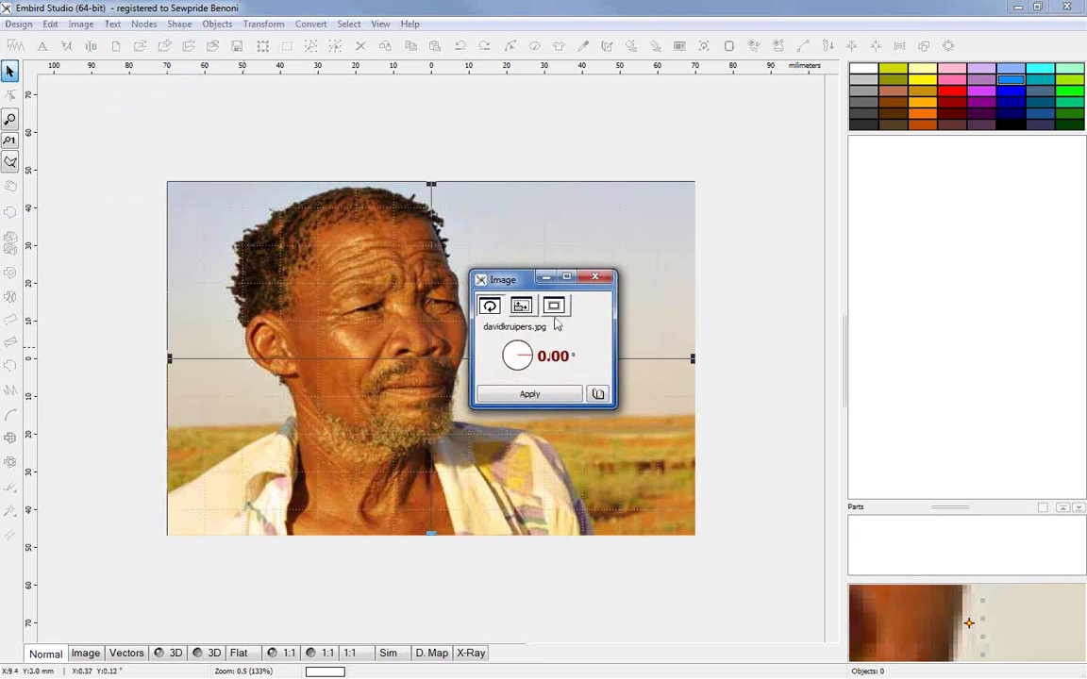
{"action": "left_click", "coordinate": [554, 307]}
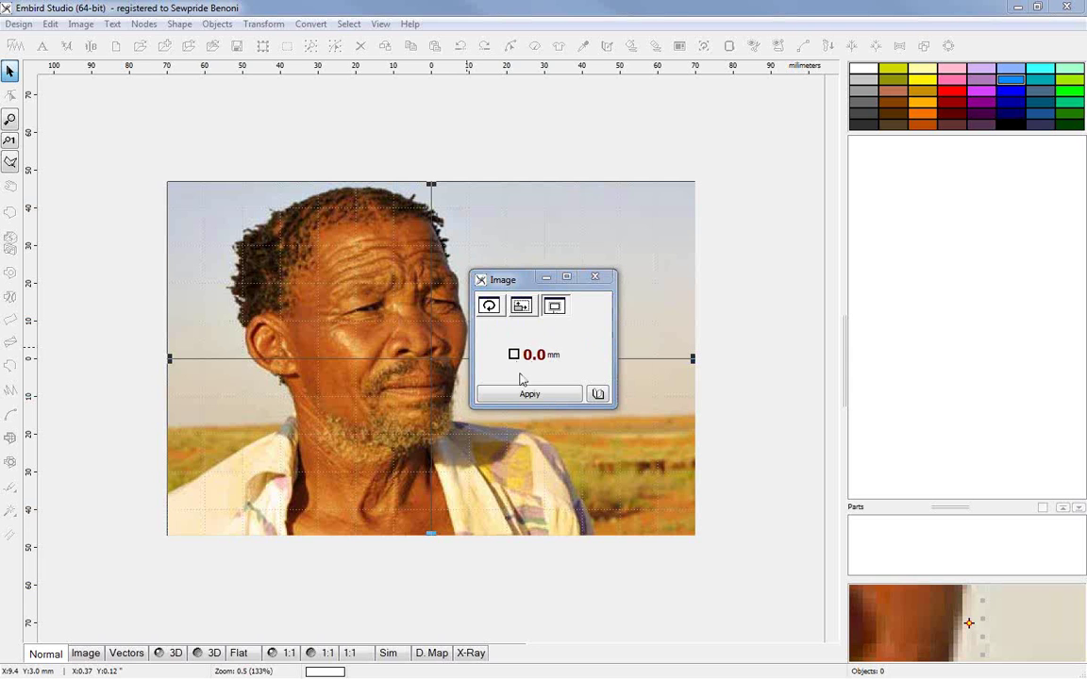
{"action": "left_click_drag", "start_coordinate": [779, 230], "coordinate": [430, 138]}
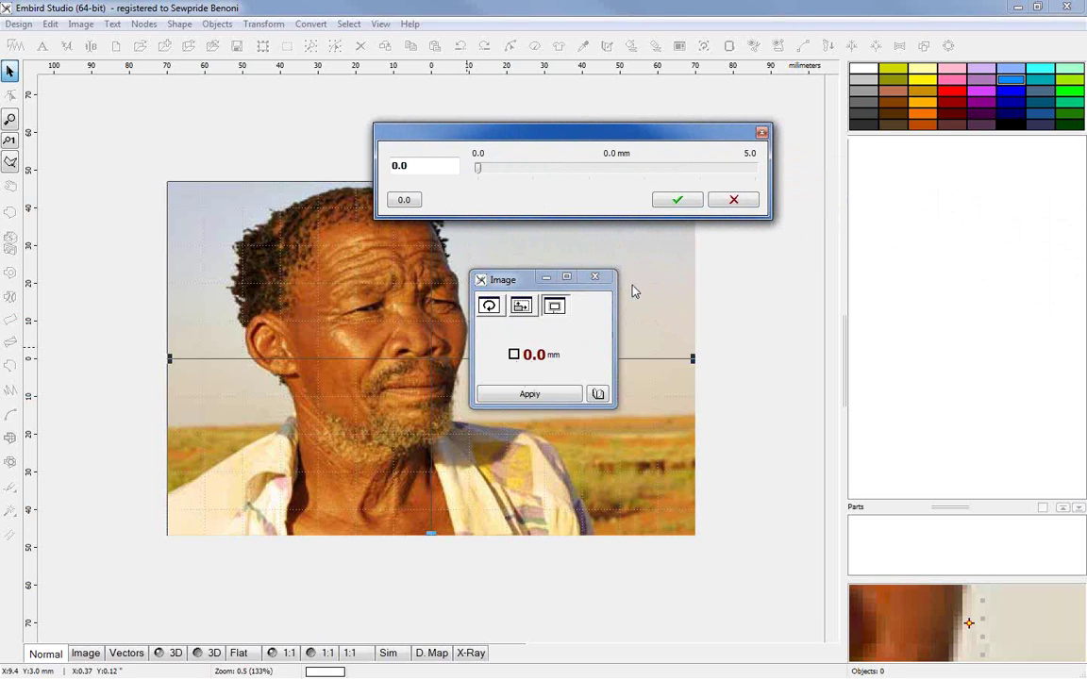
{"action": "left_click_drag", "start_coordinate": [479, 172], "coordinate": [755, 174]}
{"action": "left_click", "coordinate": [677, 201]}
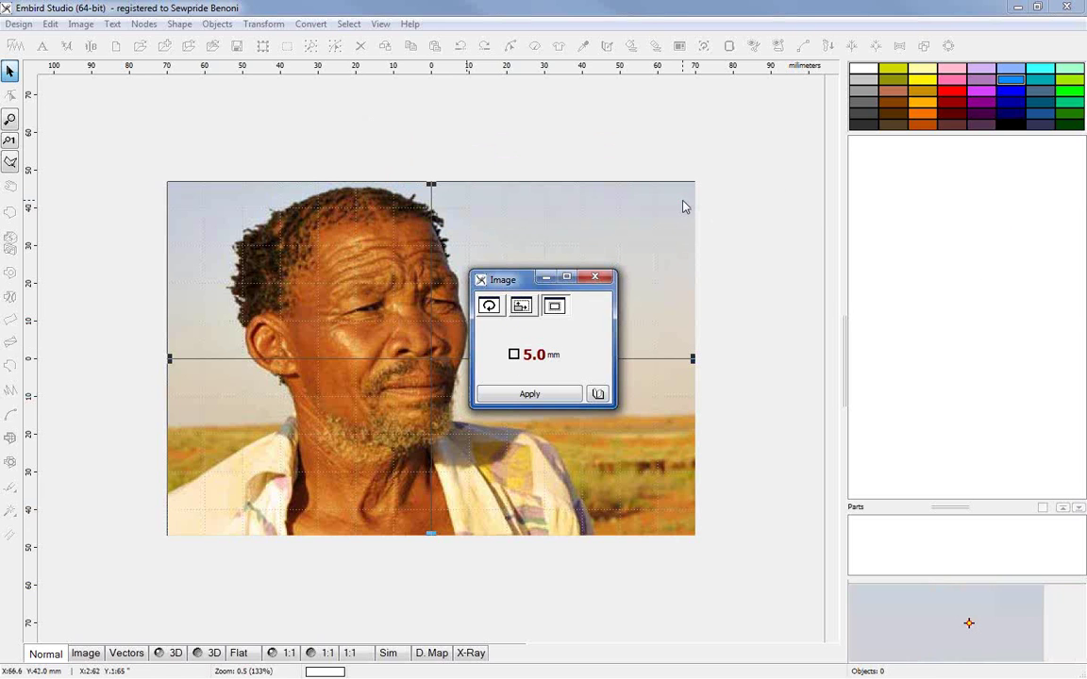
{"action": "left_click", "coordinate": [537, 404]}
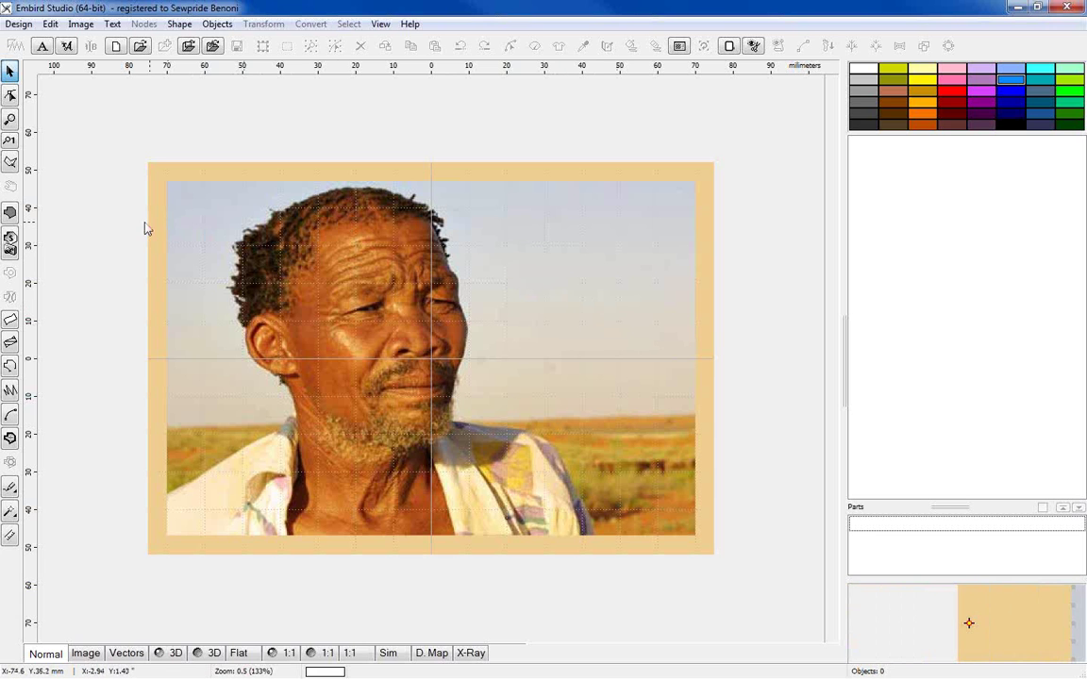
{"action": "left_click", "coordinate": [11, 97]}
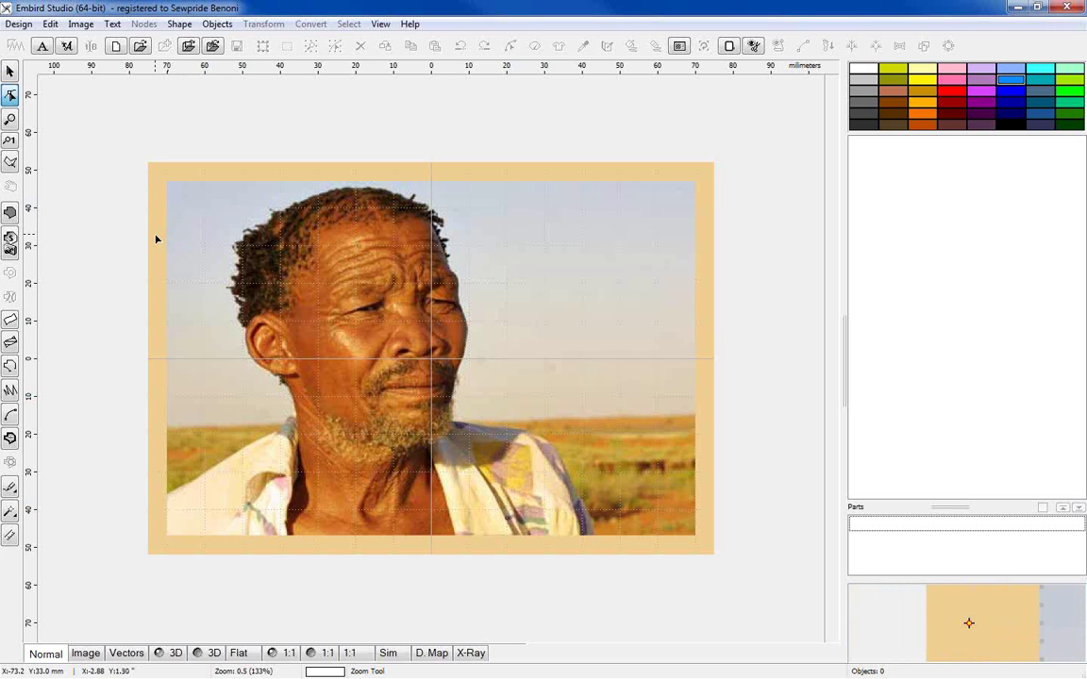
{"action": "left_click", "coordinate": [10, 70]}
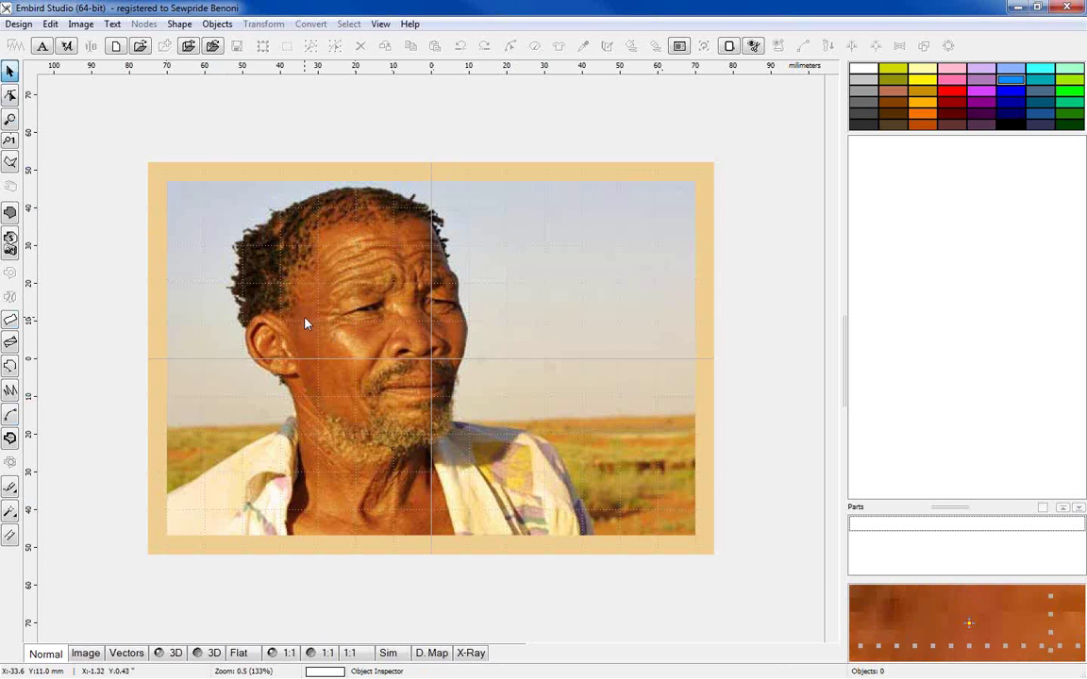
Open the background filters, move the dialog clear of the image and lower the work area brightness to -27.1 %
{"action": "left_click", "coordinate": [83, 26]}
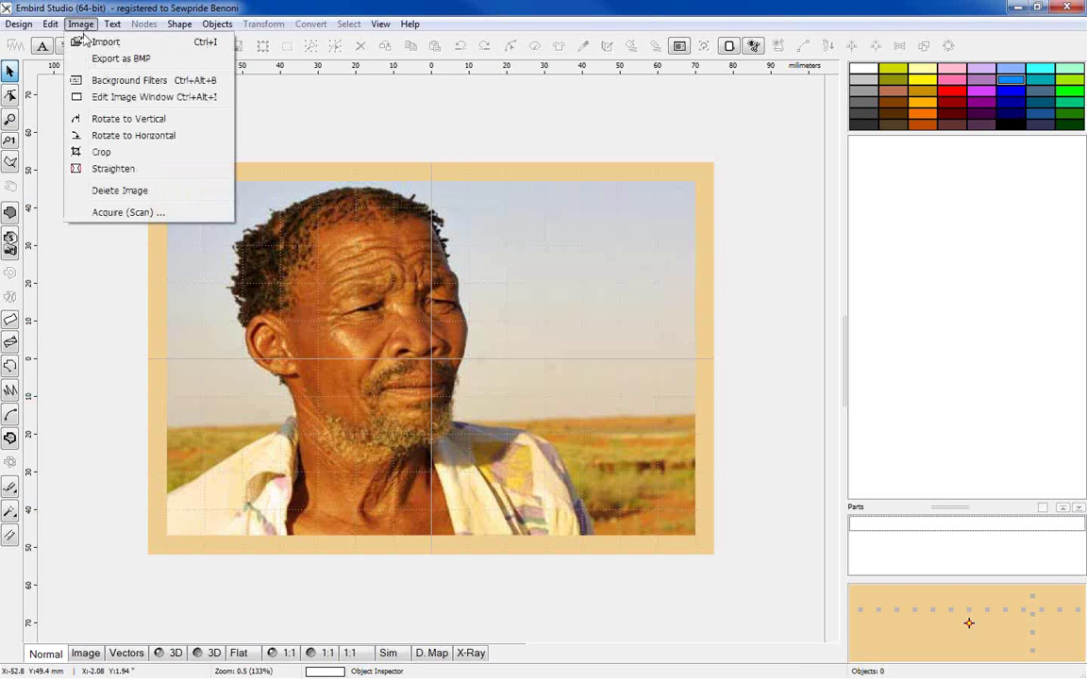
{"action": "left_click", "coordinate": [123, 83]}
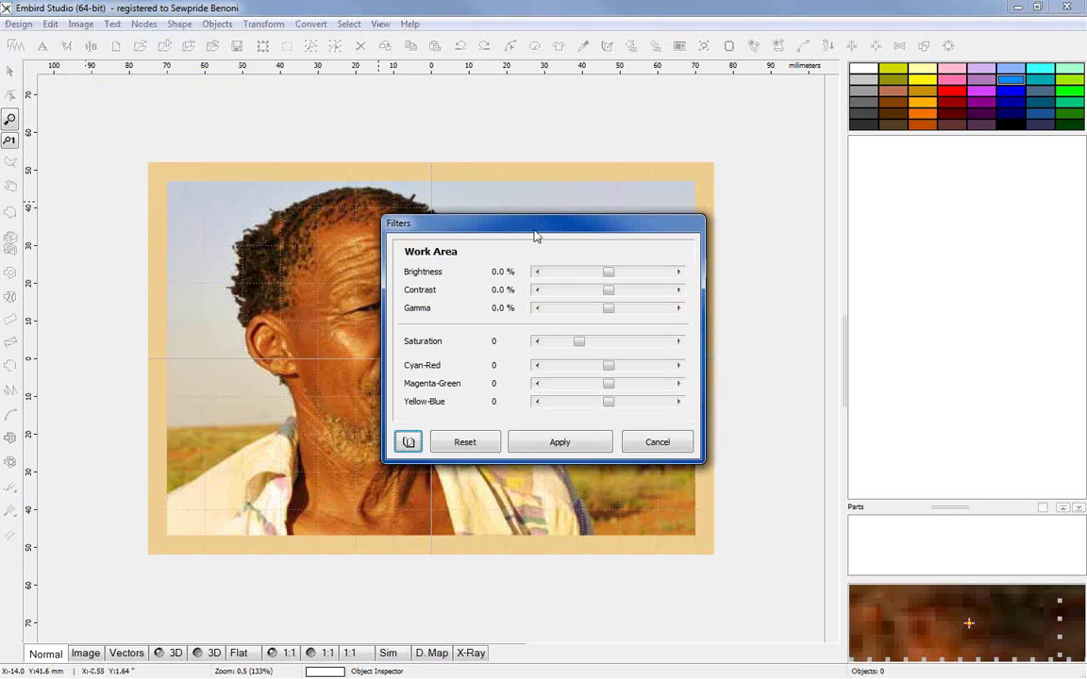
{"action": "left_click_drag", "start_coordinate": [532, 230], "coordinate": [887, 198]}
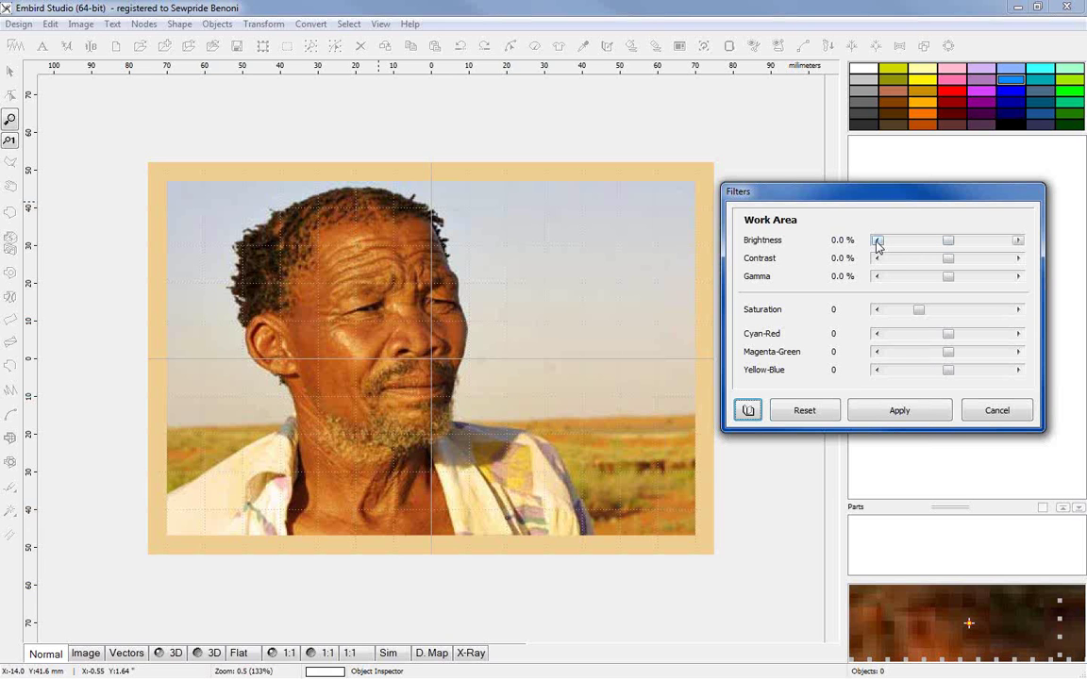
{"action": "left_click", "coordinate": [876, 241]}
{"action": "left_click", "coordinate": [876, 241]}
{"action": "left_click", "coordinate": [877, 241]}
{"action": "left_click", "coordinate": [876, 240]}
{"action": "left_click", "coordinate": [877, 241]}
{"action": "left_click", "coordinate": [876, 241]}
{"action": "left_click", "coordinate": [877, 241]}
{"action": "left_click", "coordinate": [877, 241]}
{"action": "left_click", "coordinate": [876, 240]}
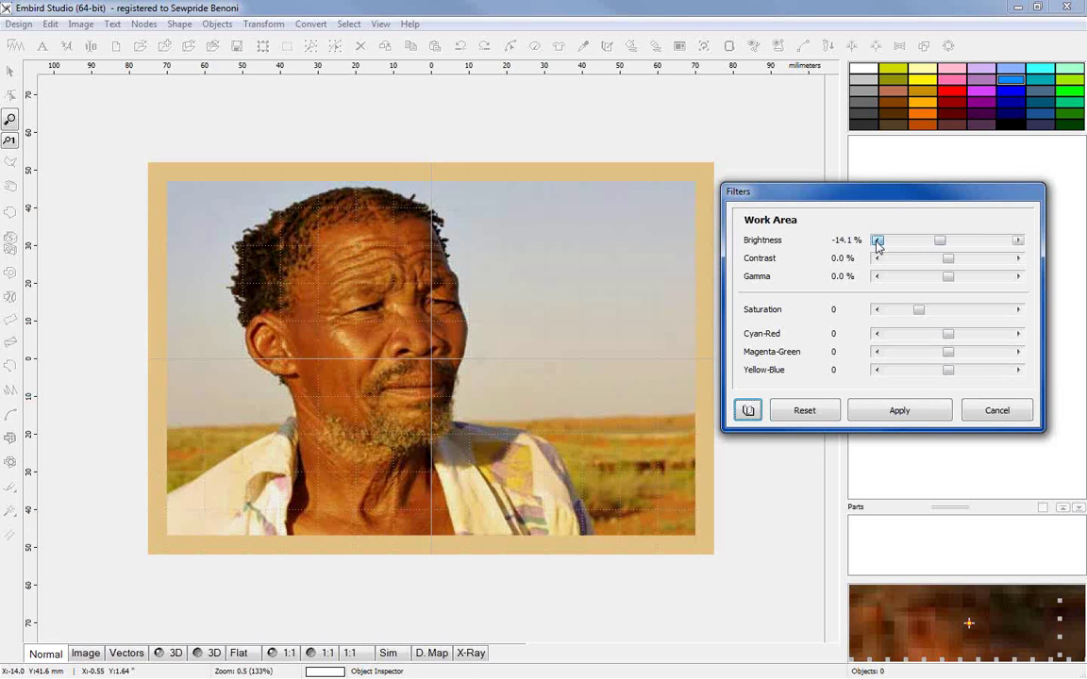
{"action": "left_click", "coordinate": [876, 240]}
{"action": "left_click", "coordinate": [876, 241]}
{"action": "left_click", "coordinate": [877, 240]}
{"action": "left_click", "coordinate": [876, 240]}
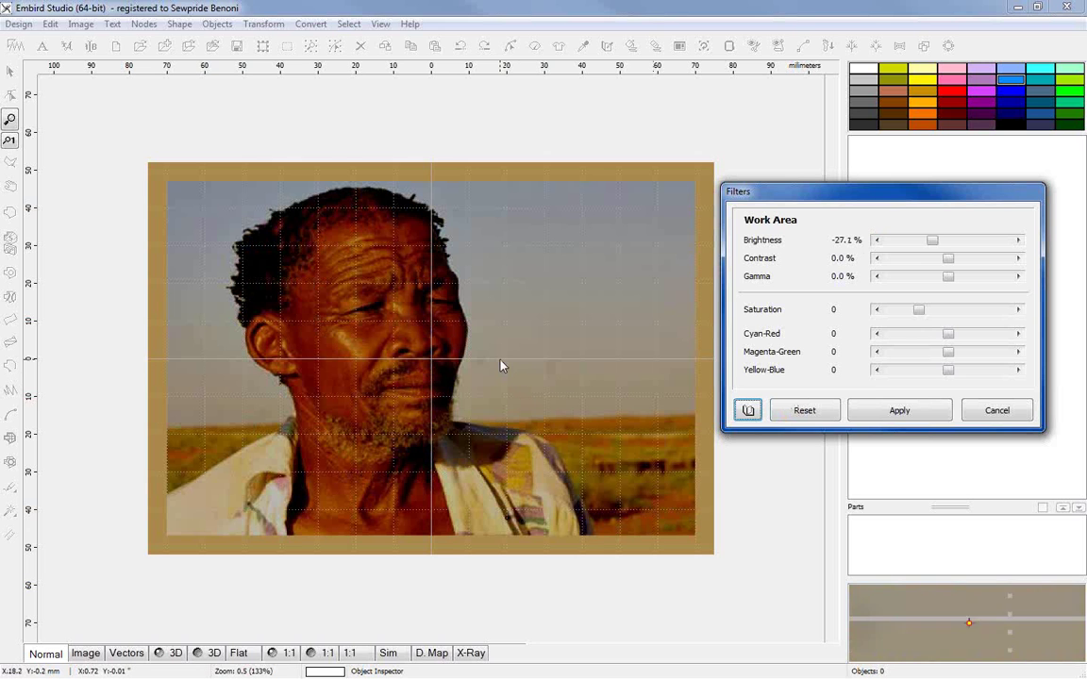
Raise the work area brightness to -13.7 %
{"action": "left_click", "coordinate": [1018, 241]}
{"action": "left_click", "coordinate": [1018, 241]}
{"action": "left_click", "coordinate": [1018, 241]}
{"action": "left_click", "coordinate": [1018, 241]}
{"action": "left_click", "coordinate": [1018, 240]}
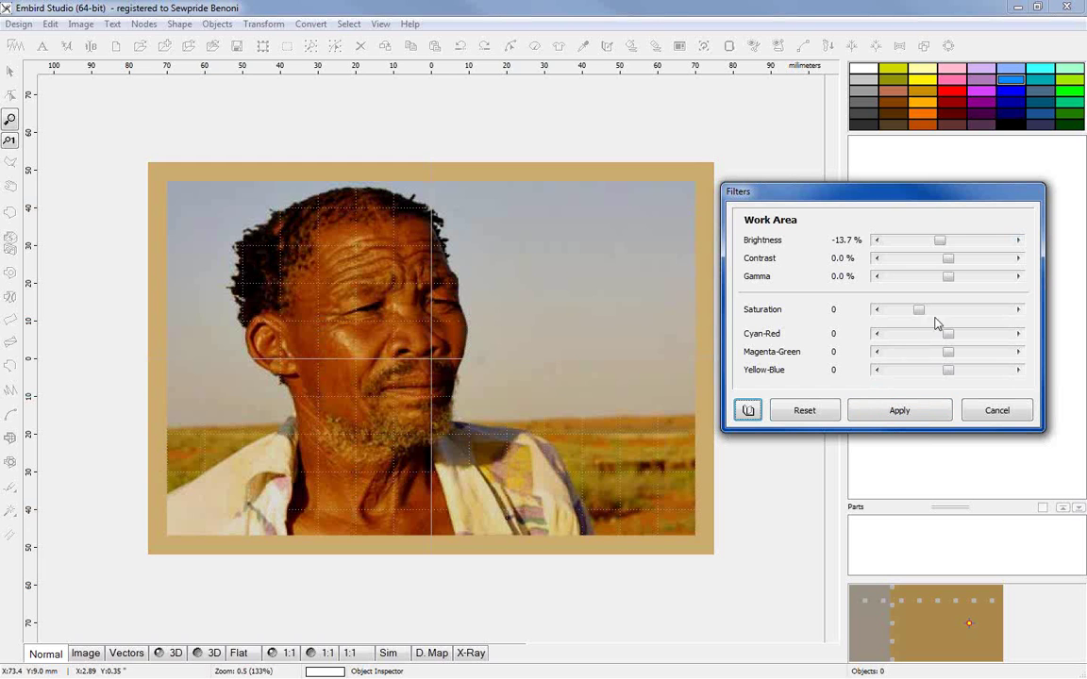
Raise the work area contrast to 19.7 % and the brightness to -9.0 %
{"action": "left_click", "coordinate": [1018, 259]}
{"action": "left_click_drag", "start_coordinate": [1018, 259], "coordinate": [1018, 259]}
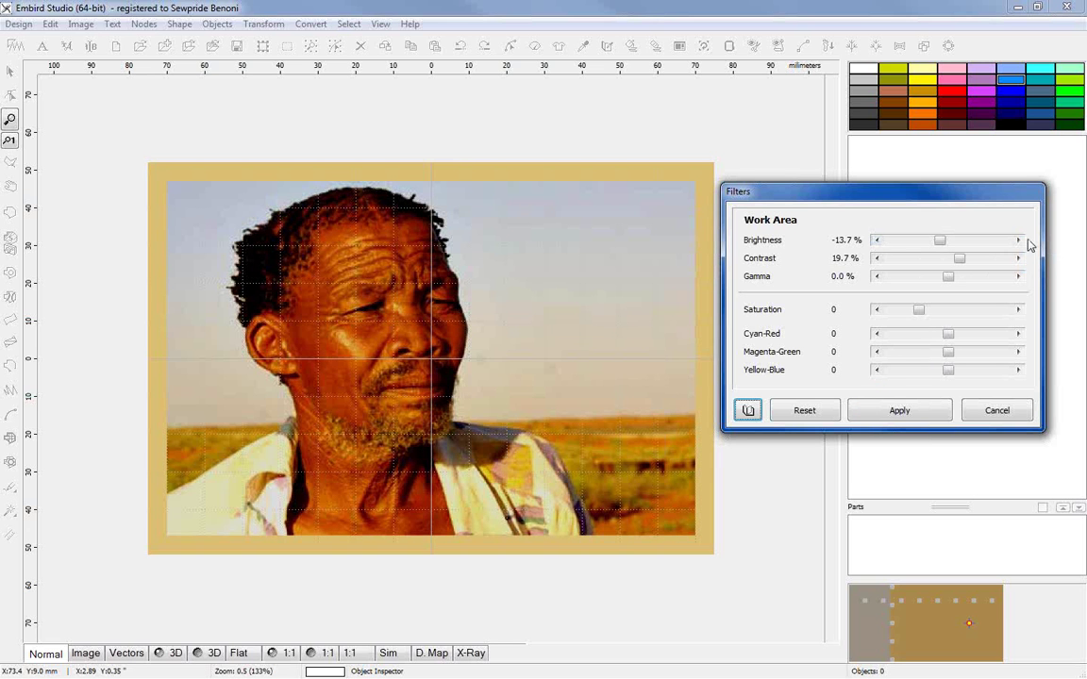
{"action": "left_click", "coordinate": [1018, 241]}
{"action": "left_click", "coordinate": [1018, 240]}
{"action": "left_click", "coordinate": [1018, 241]}
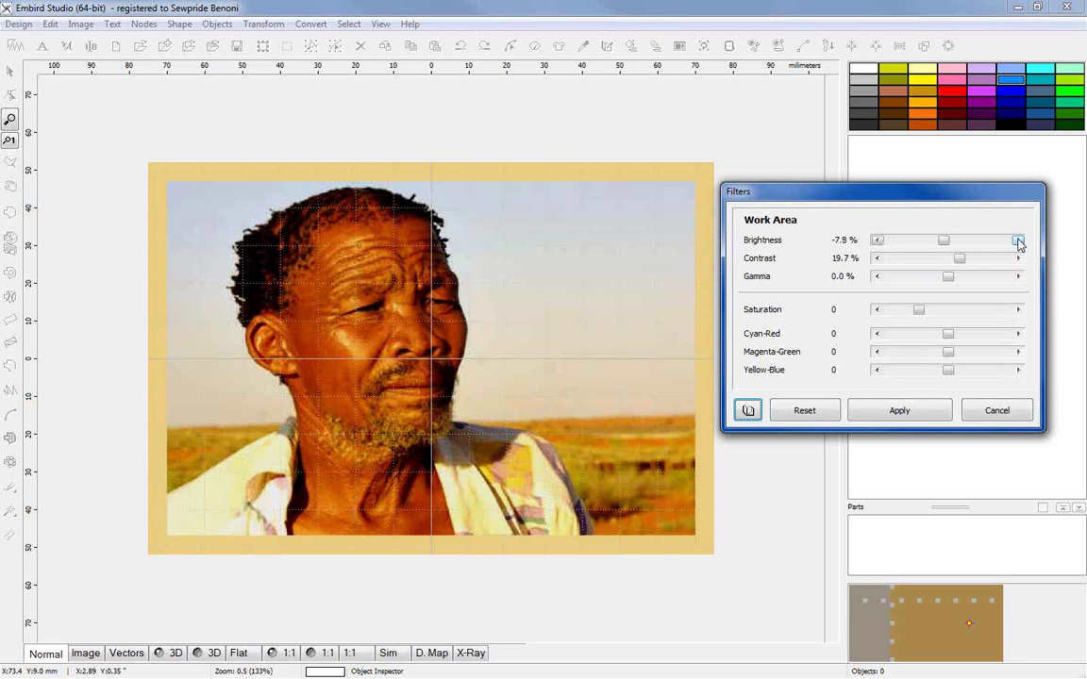
{"action": "left_click", "coordinate": [878, 241]}
{"action": "left_click", "coordinate": [878, 240]}
Increase the work area saturation to 16 and apply the background filters
{"action": "left_click", "coordinate": [1019, 310]}
{"action": "left_click", "coordinate": [1019, 310]}
{"action": "left_click", "coordinate": [1019, 310]}
{"action": "left_click", "coordinate": [1019, 310]}
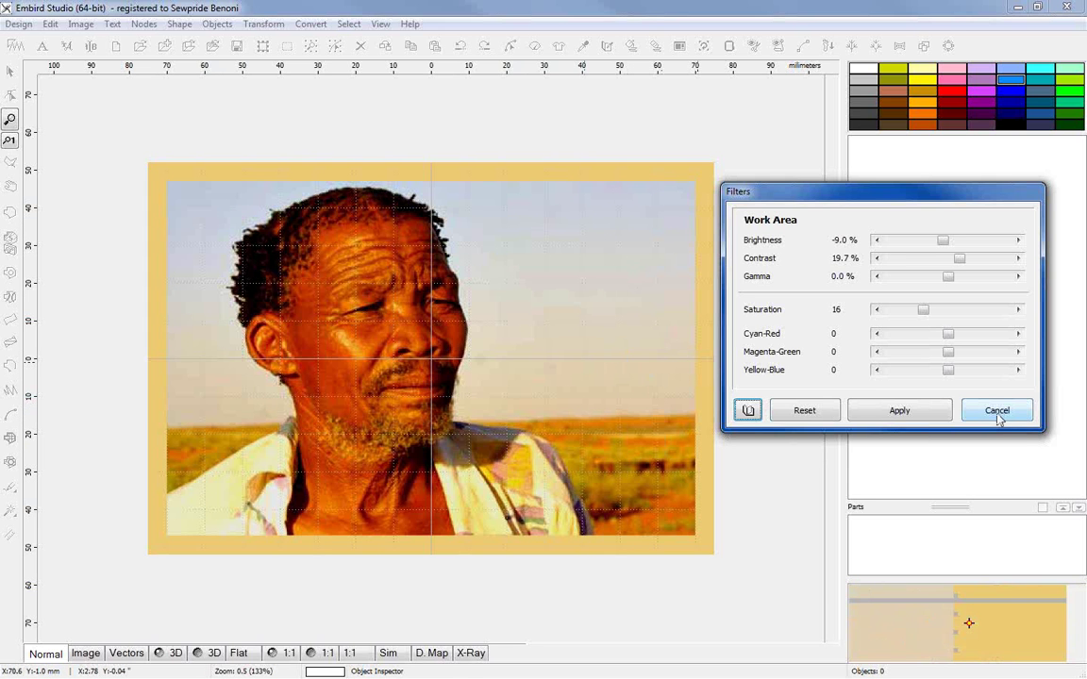
{"action": "left_click", "coordinate": [898, 417]}
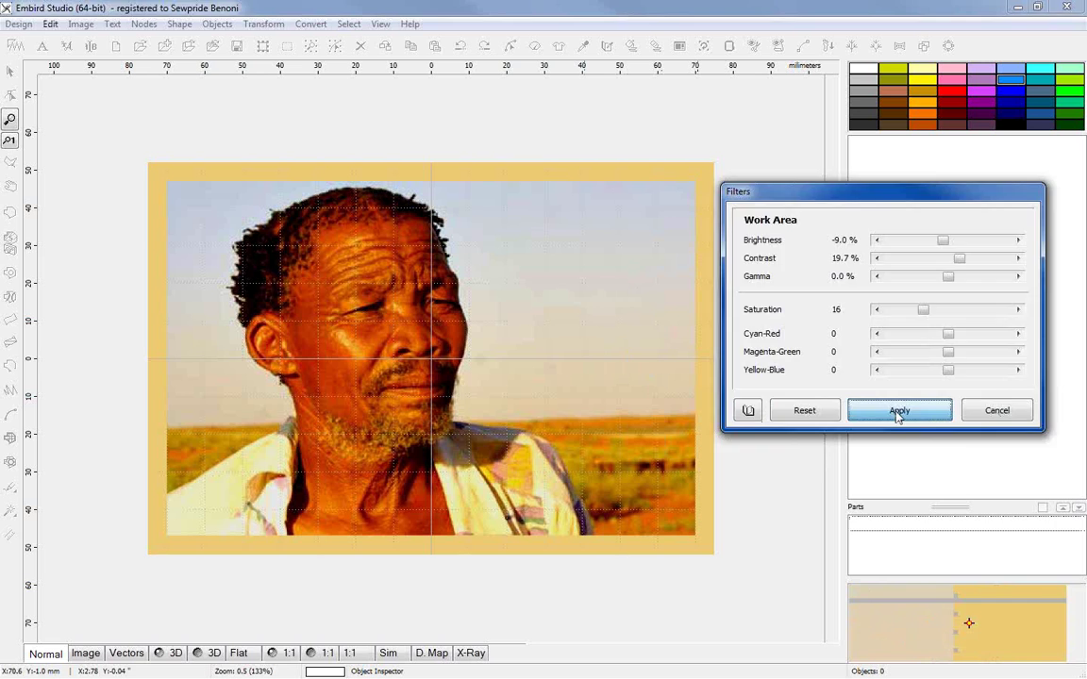
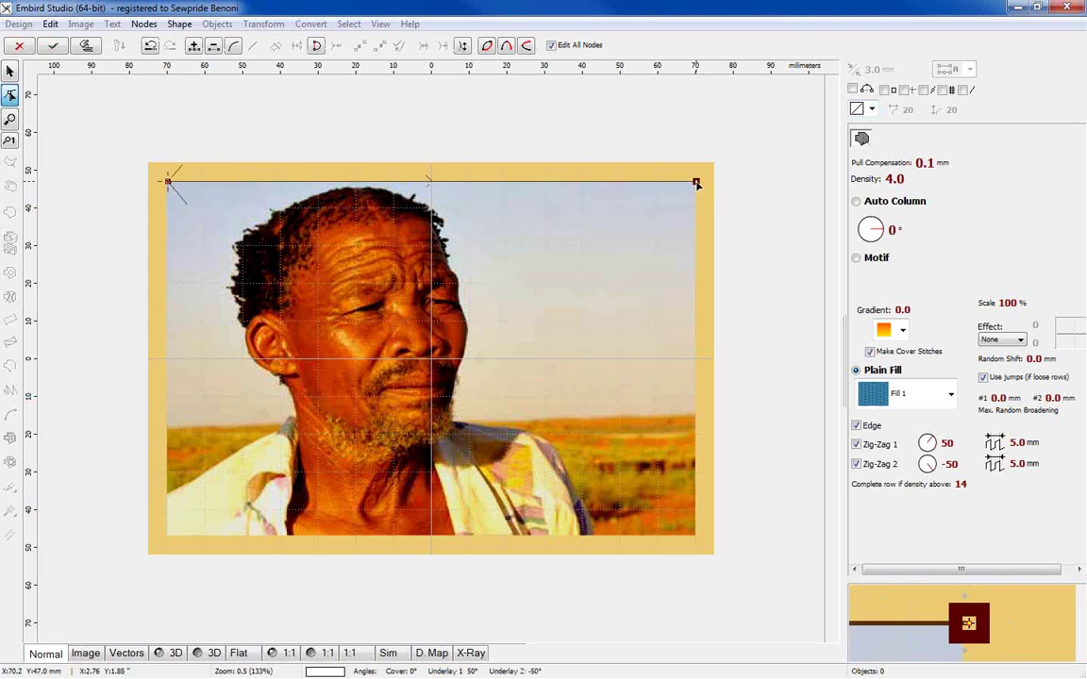
Extend the sky fill outline down the image's right edge and along the horizon towards the man's beard with straight segments
{"action": "left_click", "coordinate": [696, 414]}
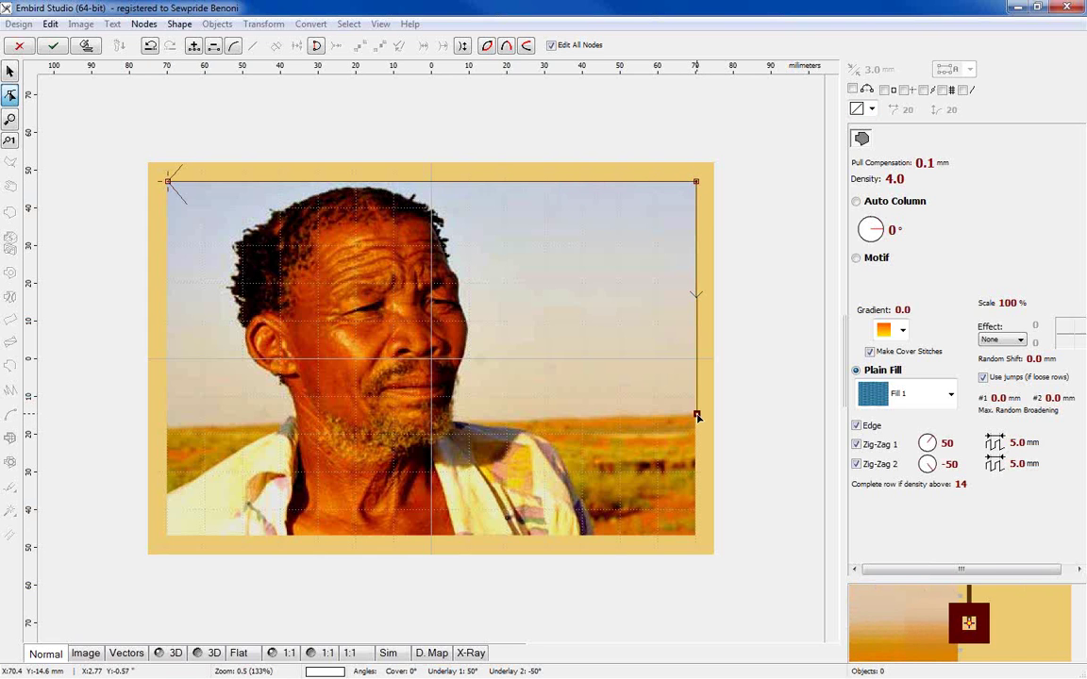
{"action": "left_click", "coordinate": [635, 416]}
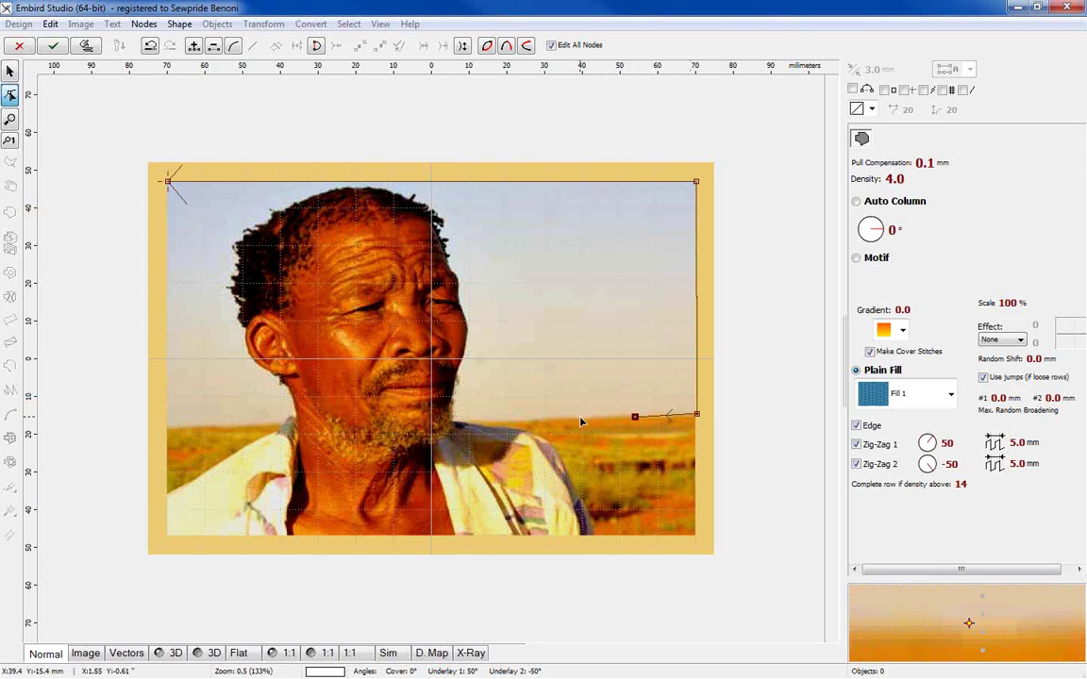
{"action": "left_click", "coordinate": [580, 416]}
{"action": "left_click", "coordinate": [541, 418]}
{"action": "left_click", "coordinate": [517, 422]}
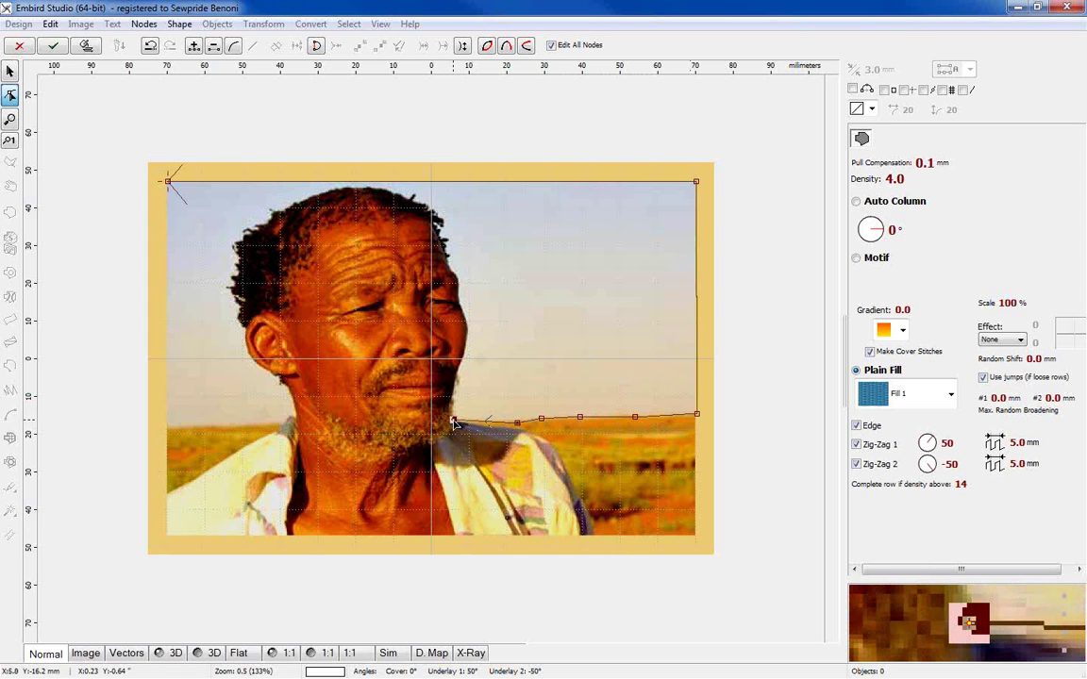
Switch new outline segments to curves and shift the corner node at the horizon's right end onto the image edge
{"action": "left_click", "coordinate": [872, 110]}
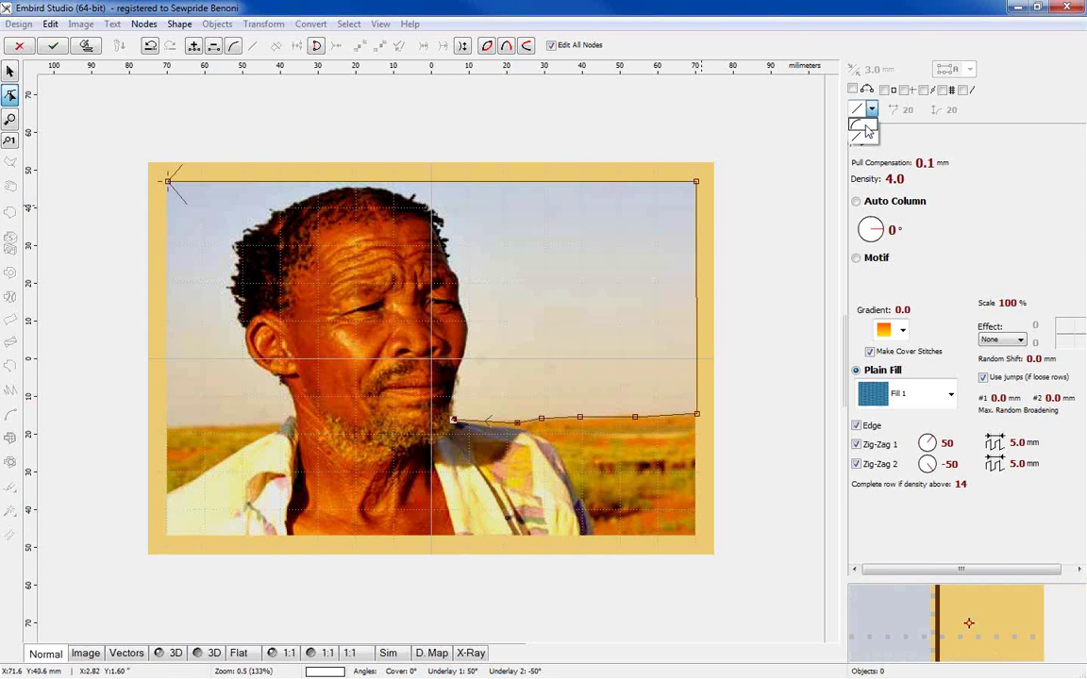
{"action": "left_click", "coordinate": [859, 124]}
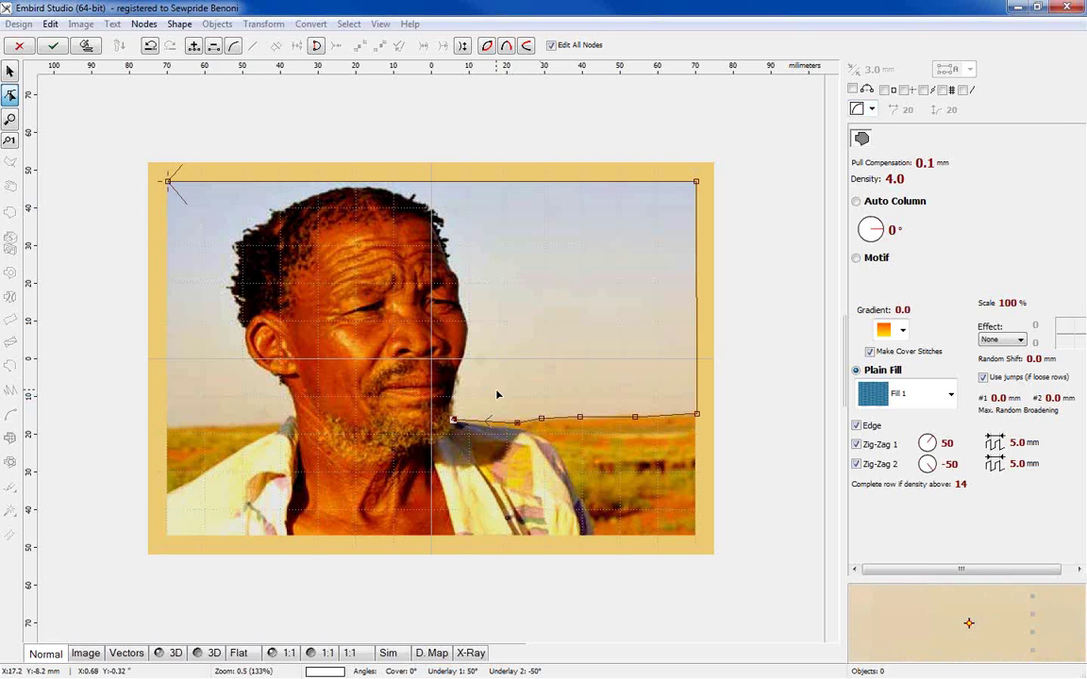
{"action": "scroll", "coordinate": [475, 392], "scroll_direction": "up", "scroll_amount": 1}
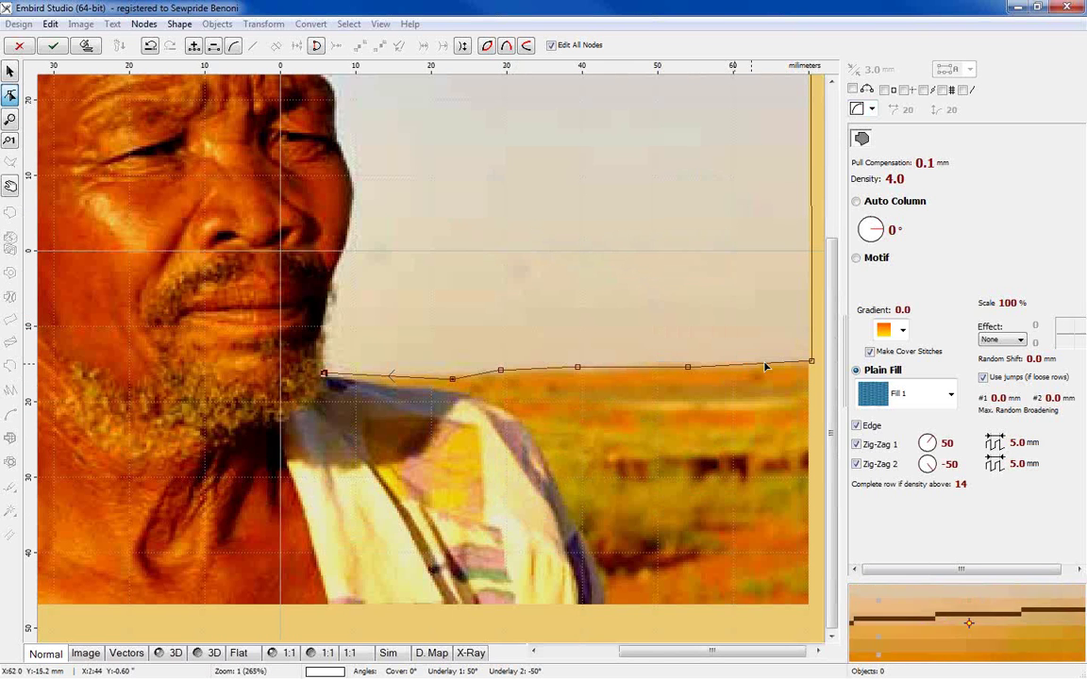
{"action": "left_click_drag", "start_coordinate": [836, 323], "coordinate": [837, 298]}
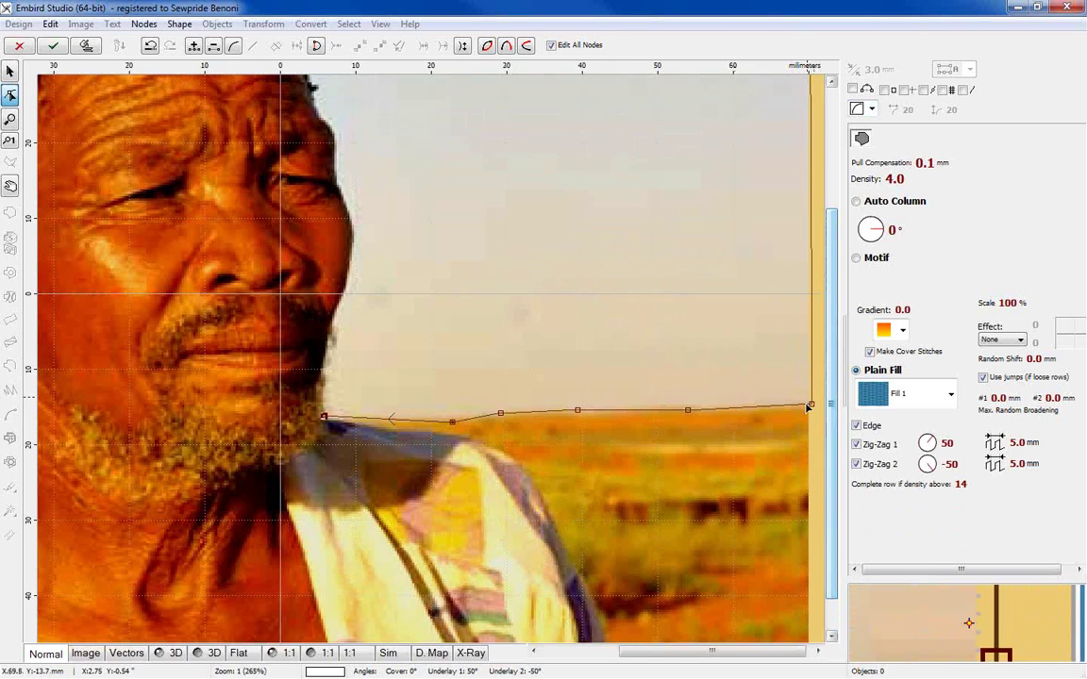
{"action": "left_click_drag", "start_coordinate": [813, 406], "coordinate": [809, 406]}
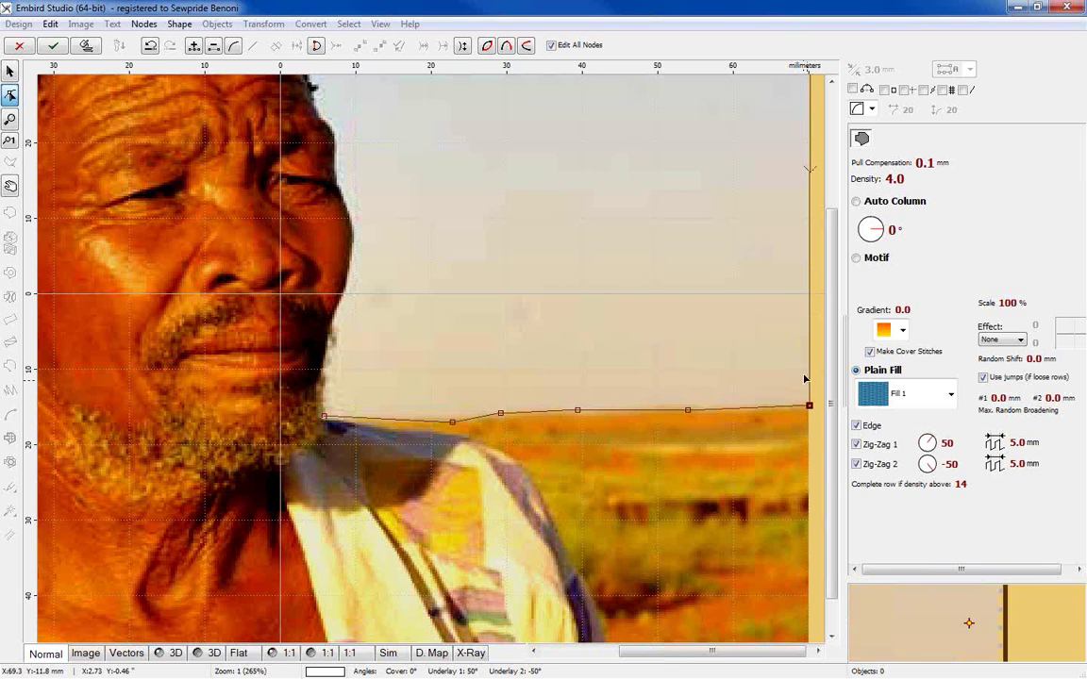
Turn off the Zig-Zag 1 and Zig-Zag 2 underlays and choose the Fill 2 pattern for the plain fill
{"action": "left_click", "coordinate": [856, 444]}
{"action": "left_click", "coordinate": [856, 464]}
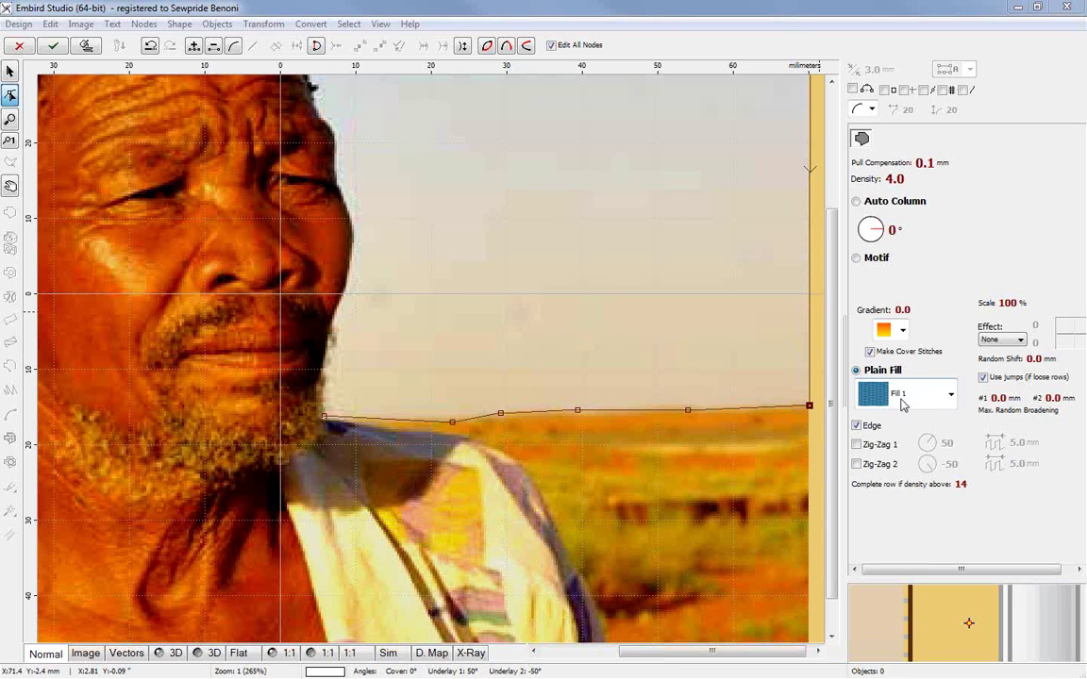
{"action": "left_click", "coordinate": [901, 398]}
{"action": "left_click", "coordinate": [915, 453]}
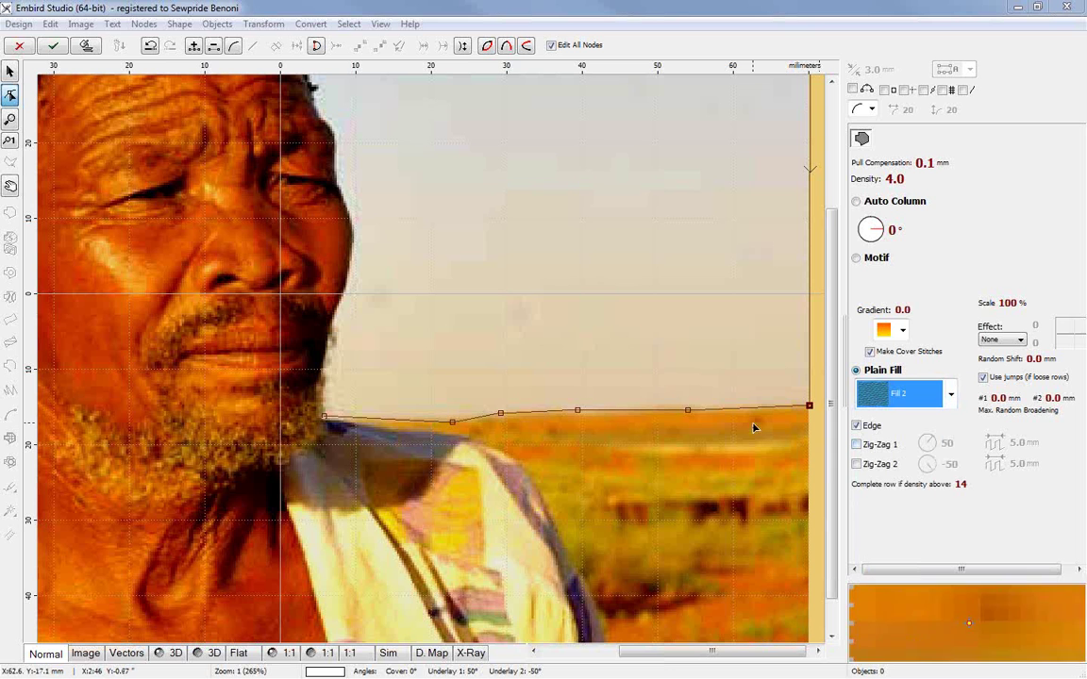
Set the fill density to 12.0, keeping the density dialog clear of the settings
{"action": "left_click", "coordinate": [894, 178]}
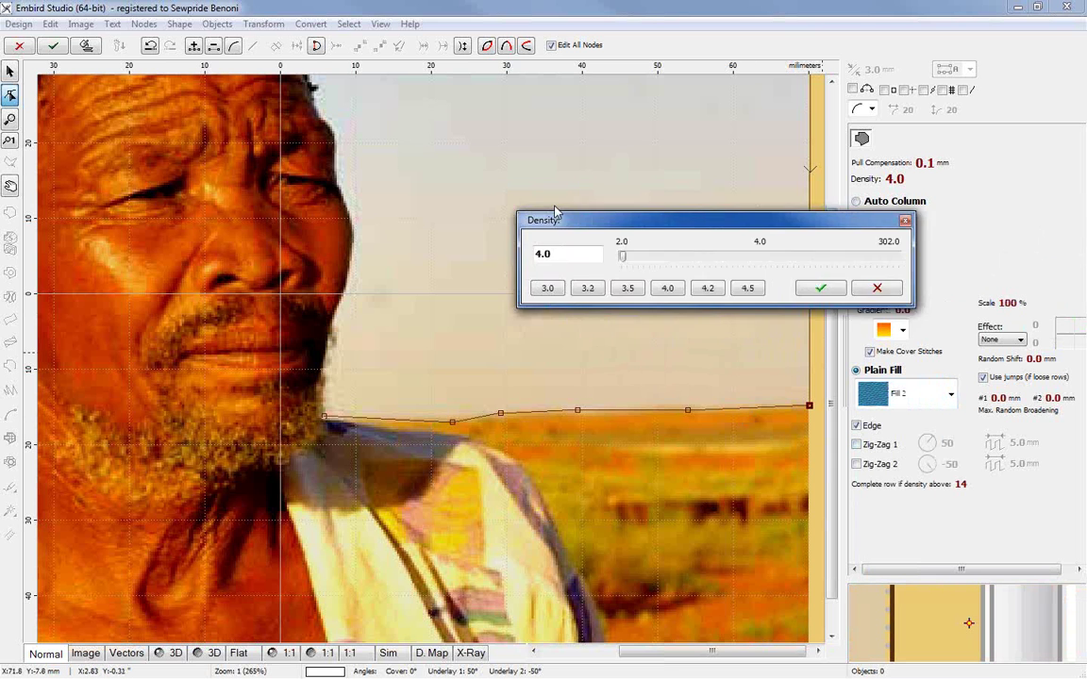
{"action": "left_click_drag", "start_coordinate": [556, 213], "coordinate": [413, 171]}
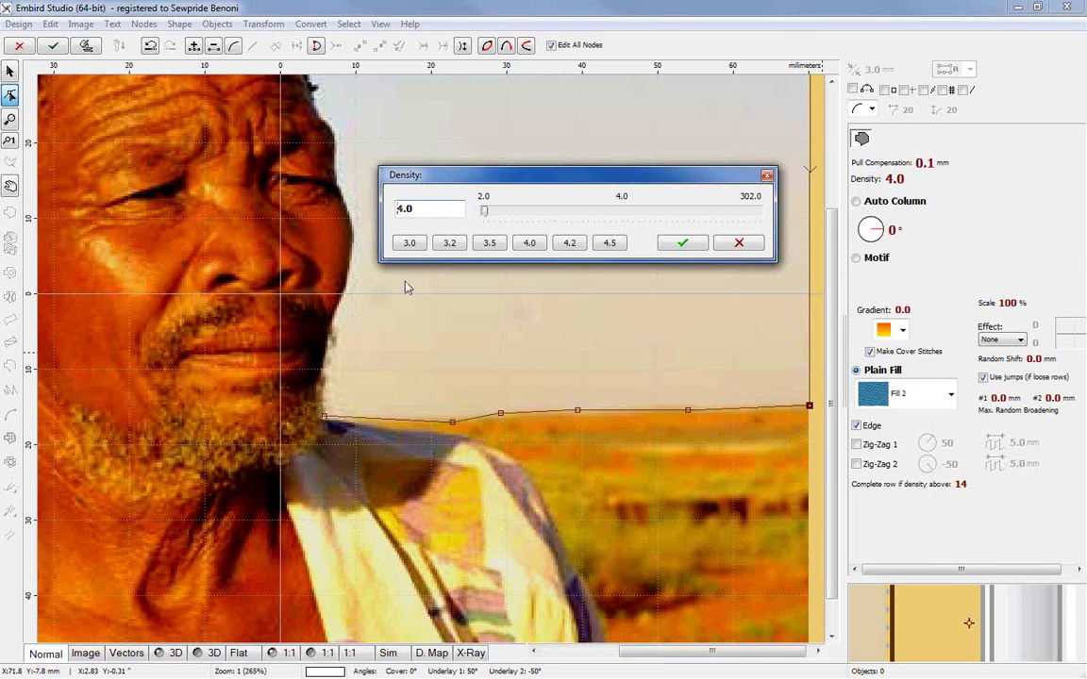
{"action": "type", "text": "1"}
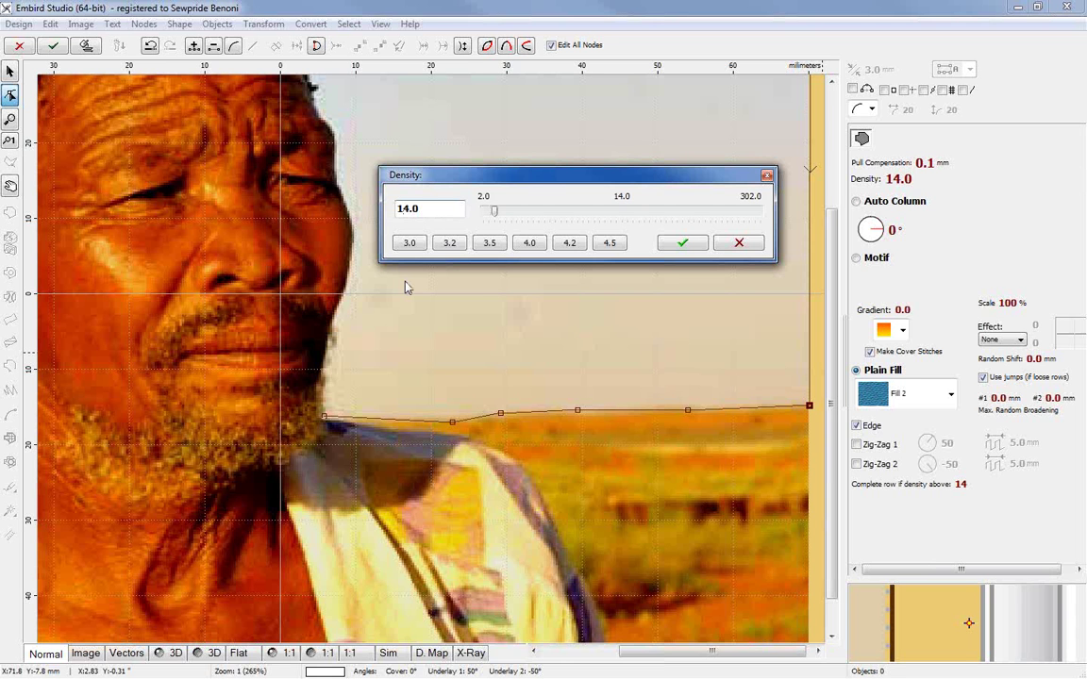
{"action": "key", "text": "Delete"}
{"action": "type", "text": "2"}
{"action": "left_click", "coordinate": [683, 246]}
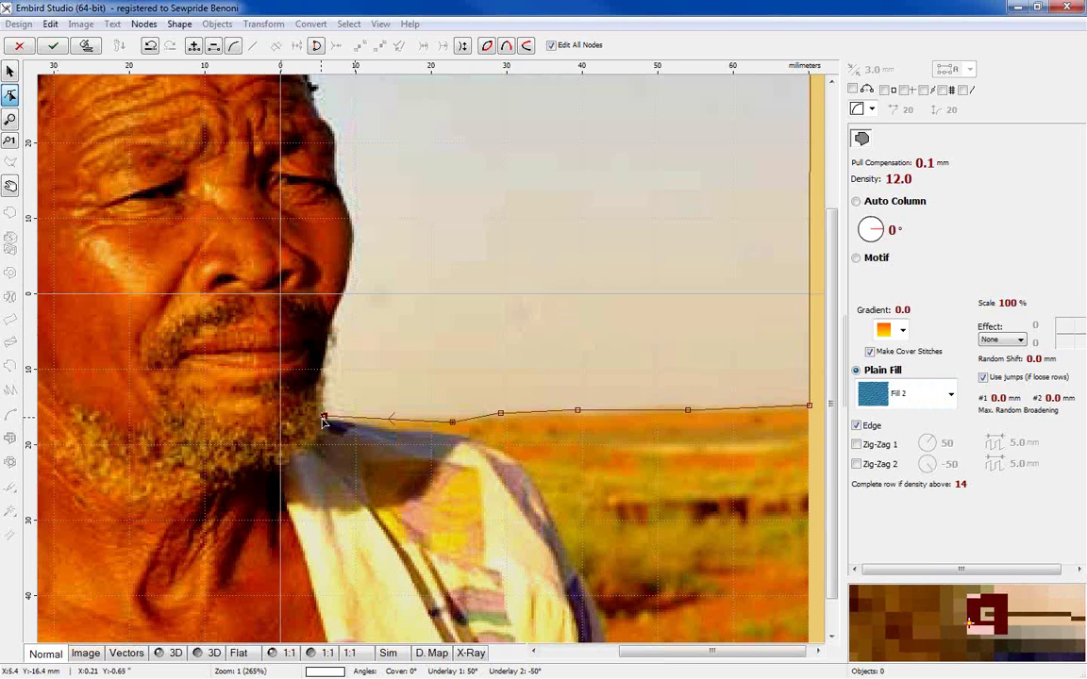
Move the last outline node slightly into the beard and trace the man's face profile with curves from beard to hairline
{"action": "left_click_drag", "start_coordinate": [323, 422], "coordinate": [317, 423]}
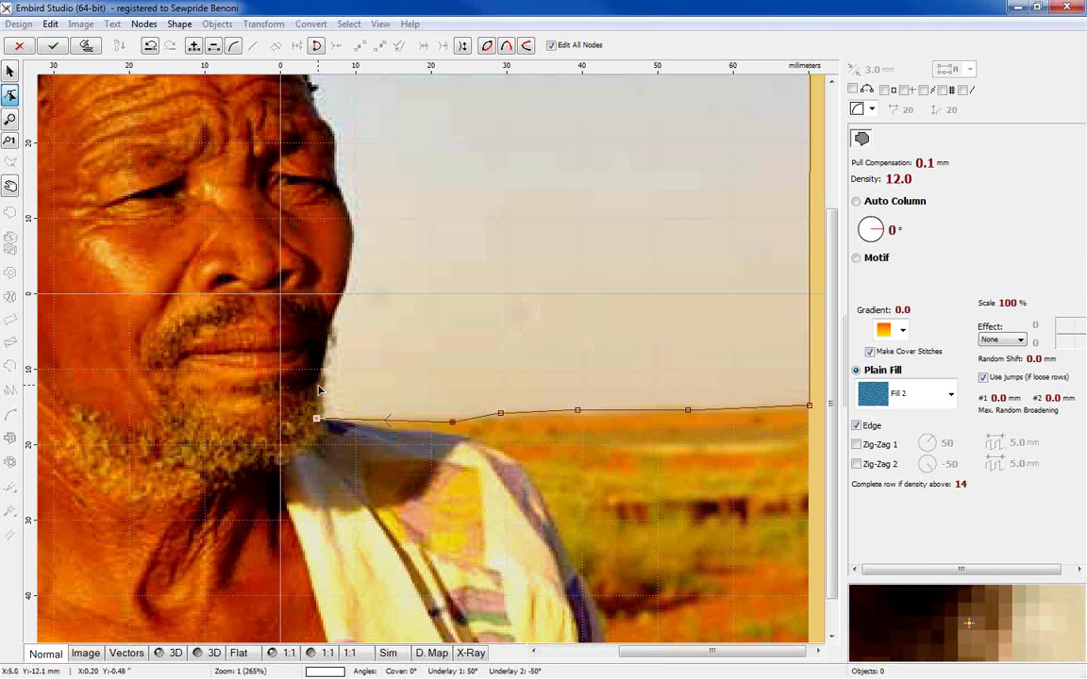
{"action": "left_click", "coordinate": [318, 384]}
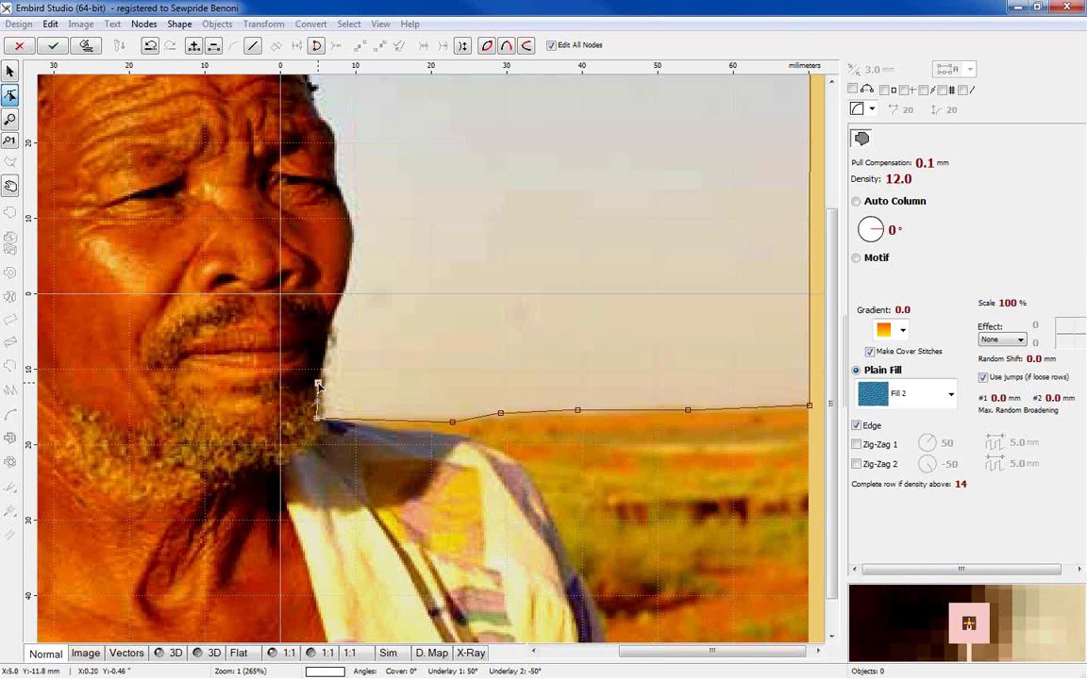
{"action": "left_click", "coordinate": [322, 365]}
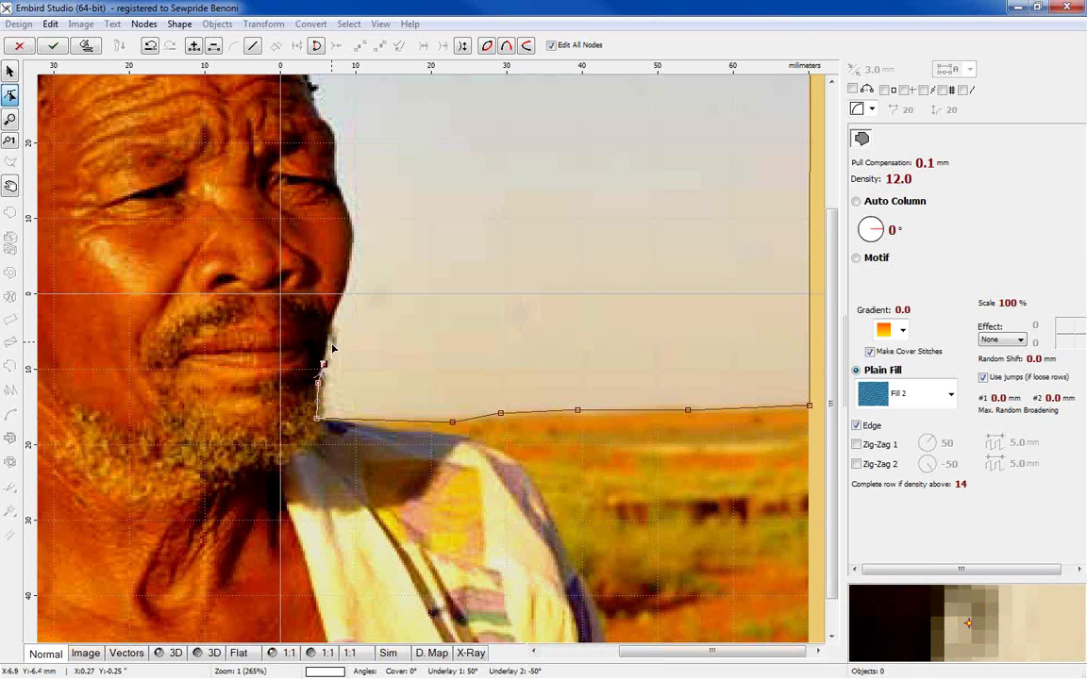
{"action": "left_click", "coordinate": [326, 347]}
{"action": "left_click", "coordinate": [330, 328]}
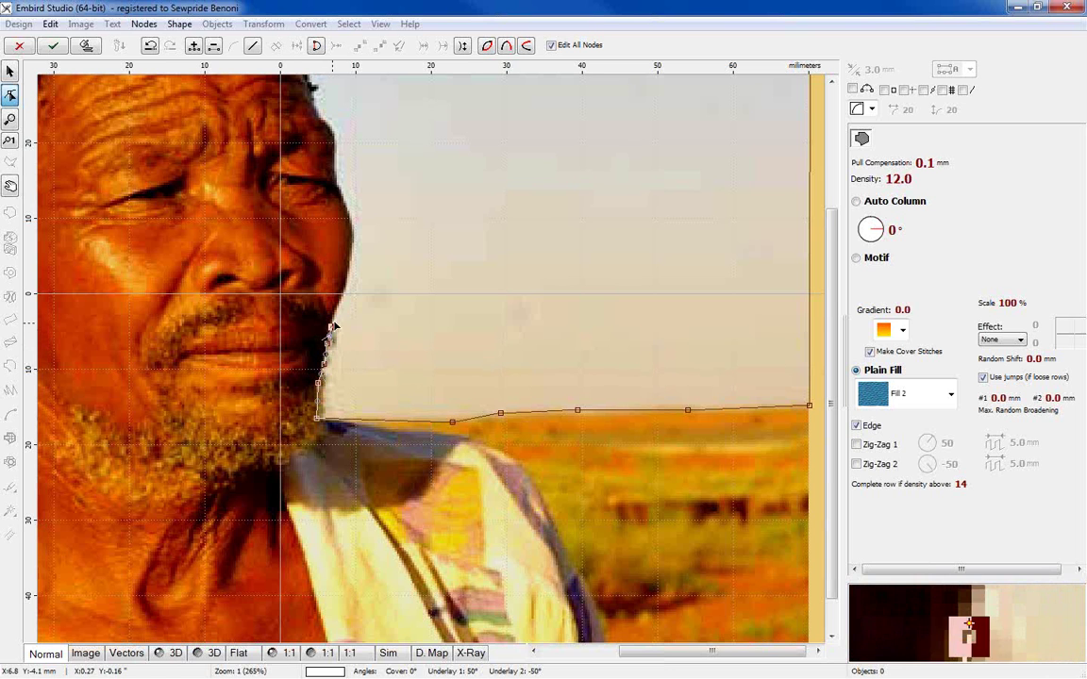
{"action": "left_click", "coordinate": [339, 299]}
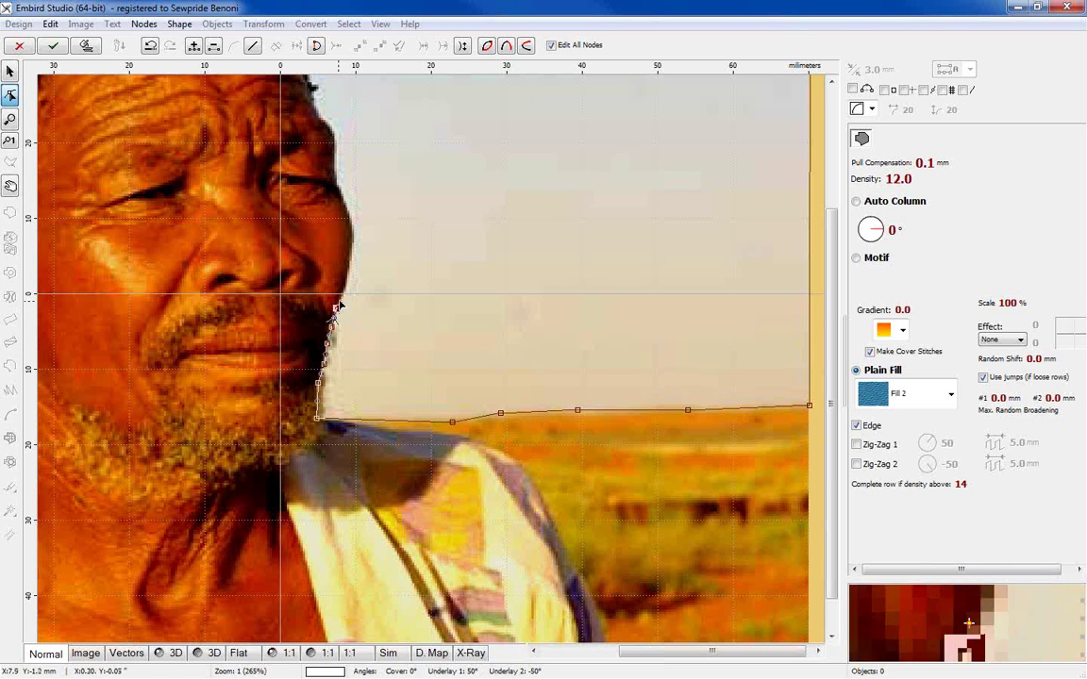
{"action": "left_click", "coordinate": [348, 277]}
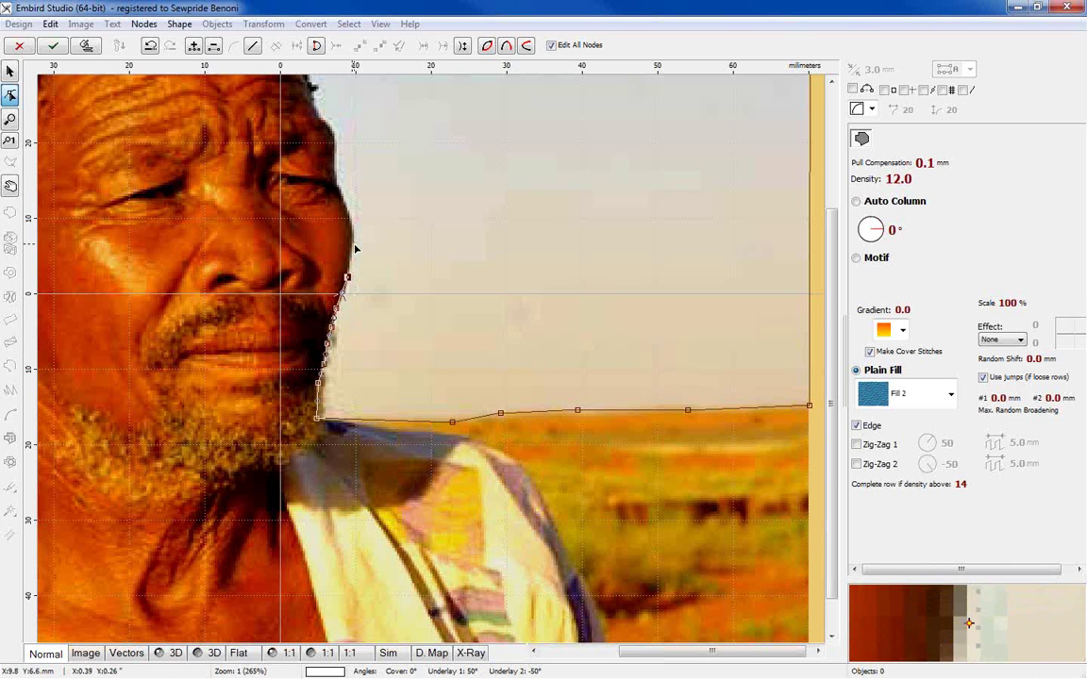
{"action": "left_click", "coordinate": [354, 244]}
{"action": "left_click", "coordinate": [349, 218]}
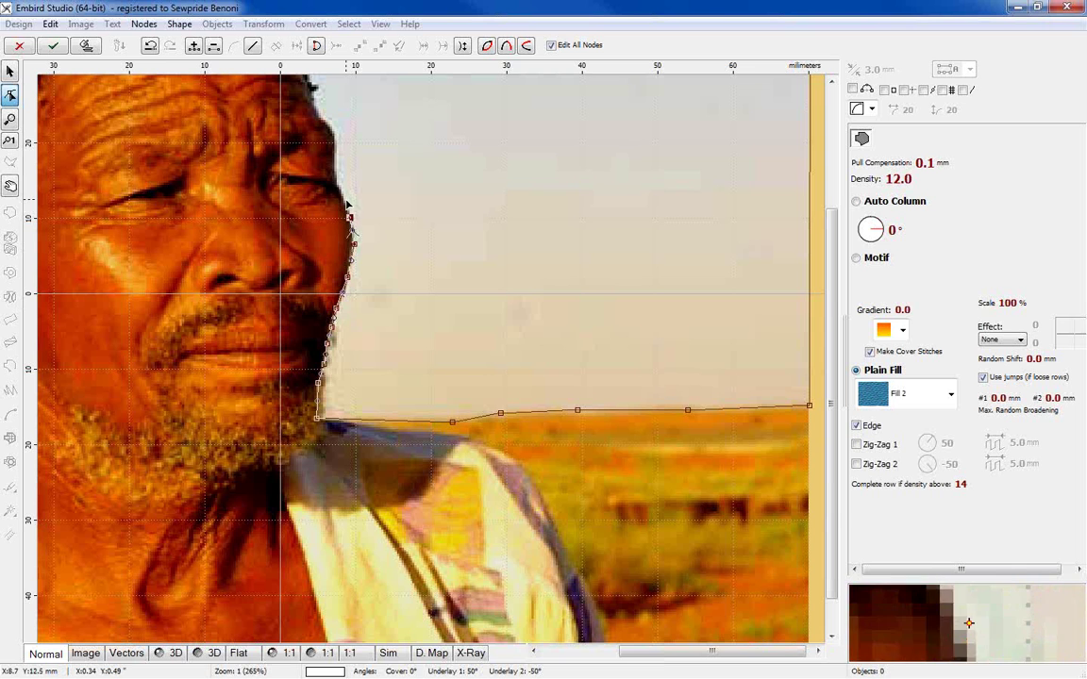
{"action": "left_click", "coordinate": [339, 202]}
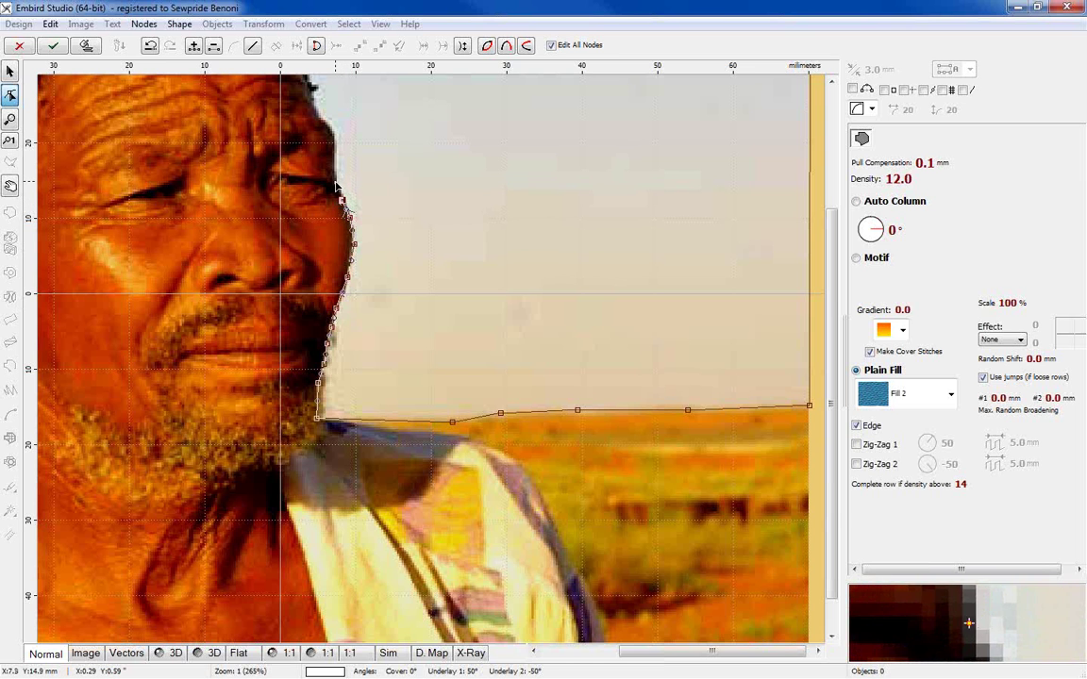
{"action": "left_click", "coordinate": [335, 163]}
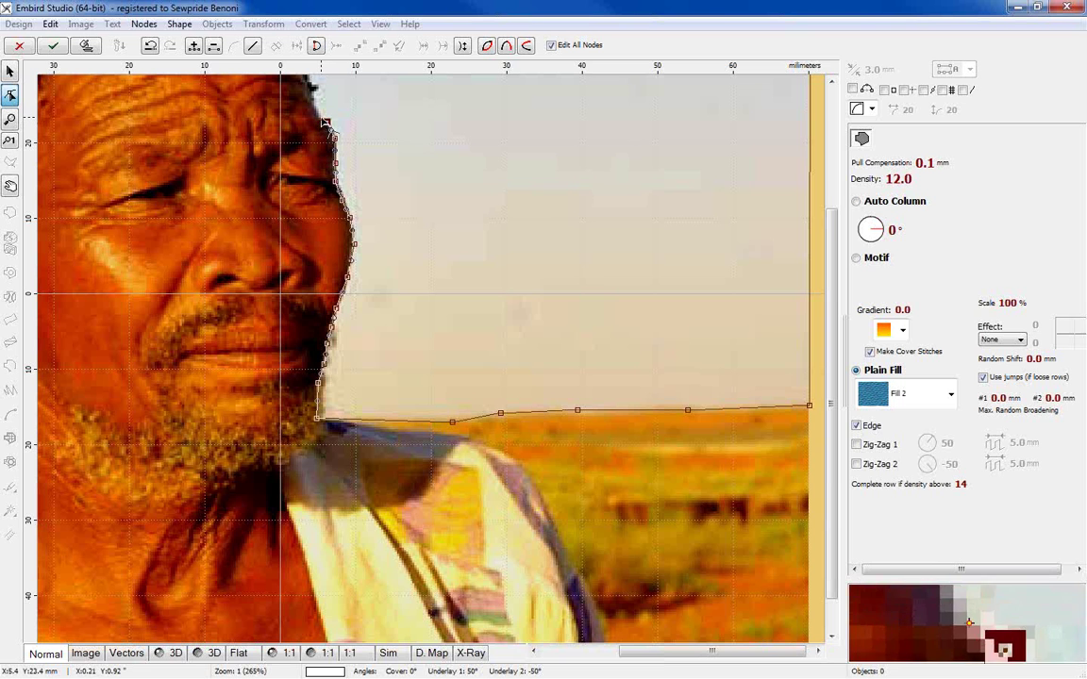
{"action": "left_click", "coordinate": [312, 89]}
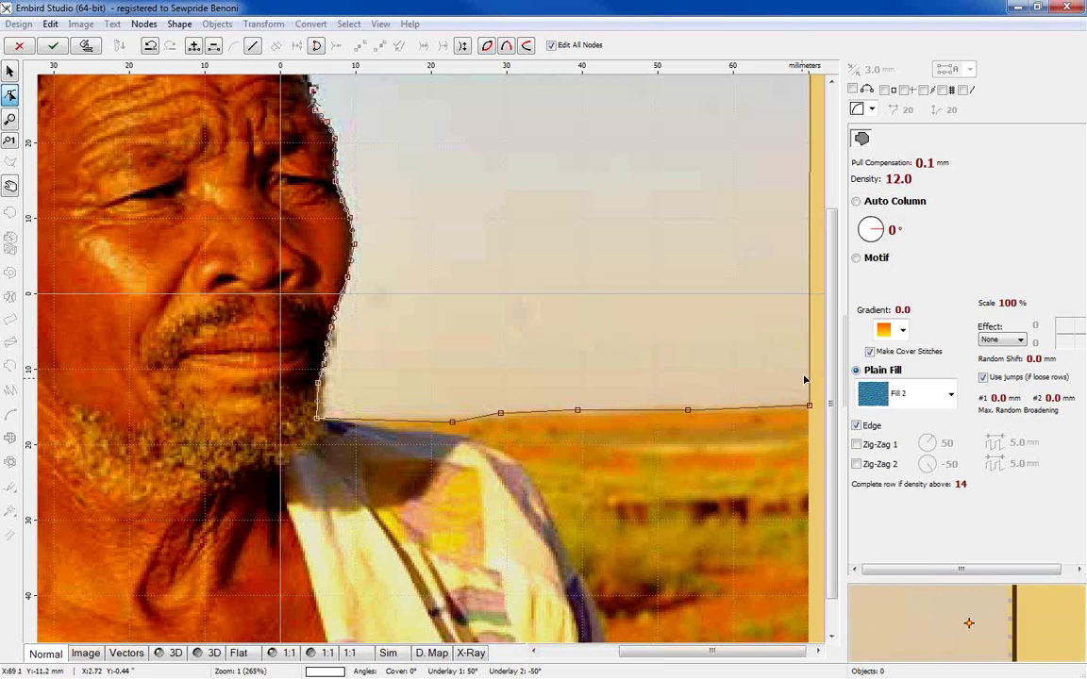
Continue the sky outline around the small hair tufts from the temple up to the large tuft at the front hairline
{"action": "scroll", "coordinate": [824, 369], "scroll_direction": "up", "scroll_amount": 3}
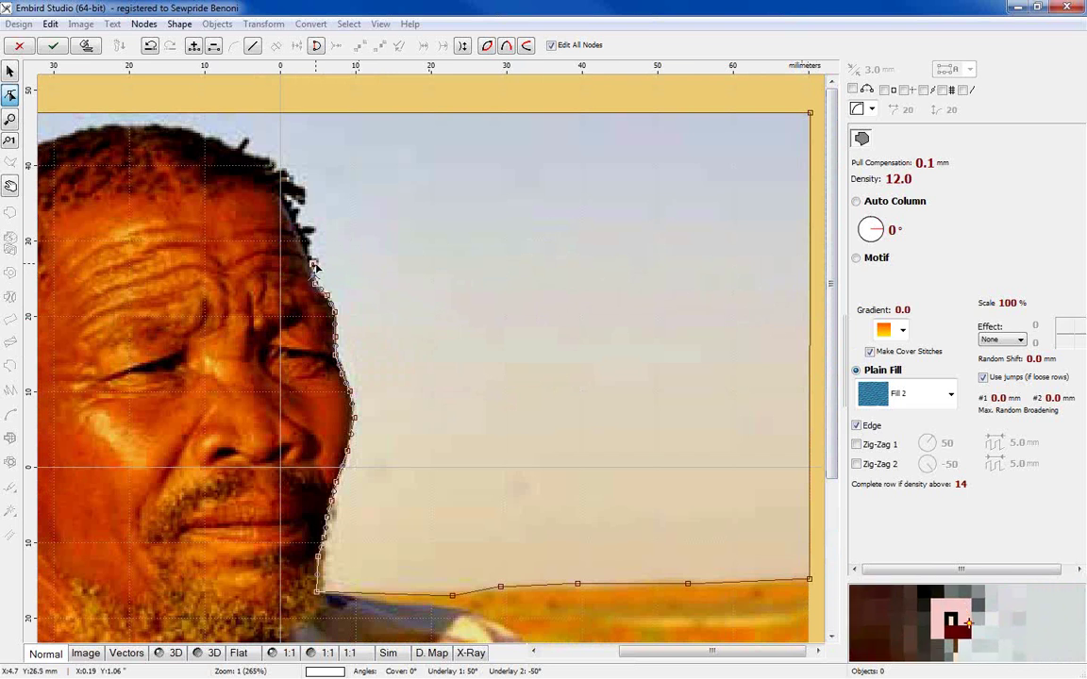
{"action": "scroll", "coordinate": [322, 264], "scroll_direction": "up", "scroll_amount": 1}
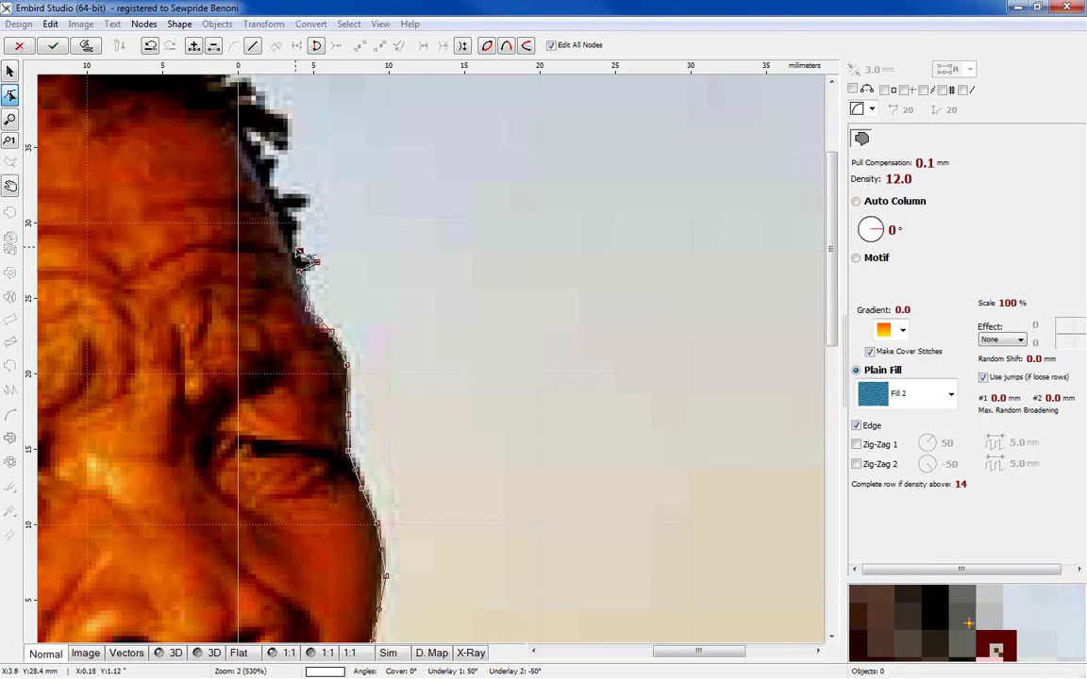
{"action": "left_click_drag", "start_coordinate": [294, 233], "coordinate": [305, 195]}
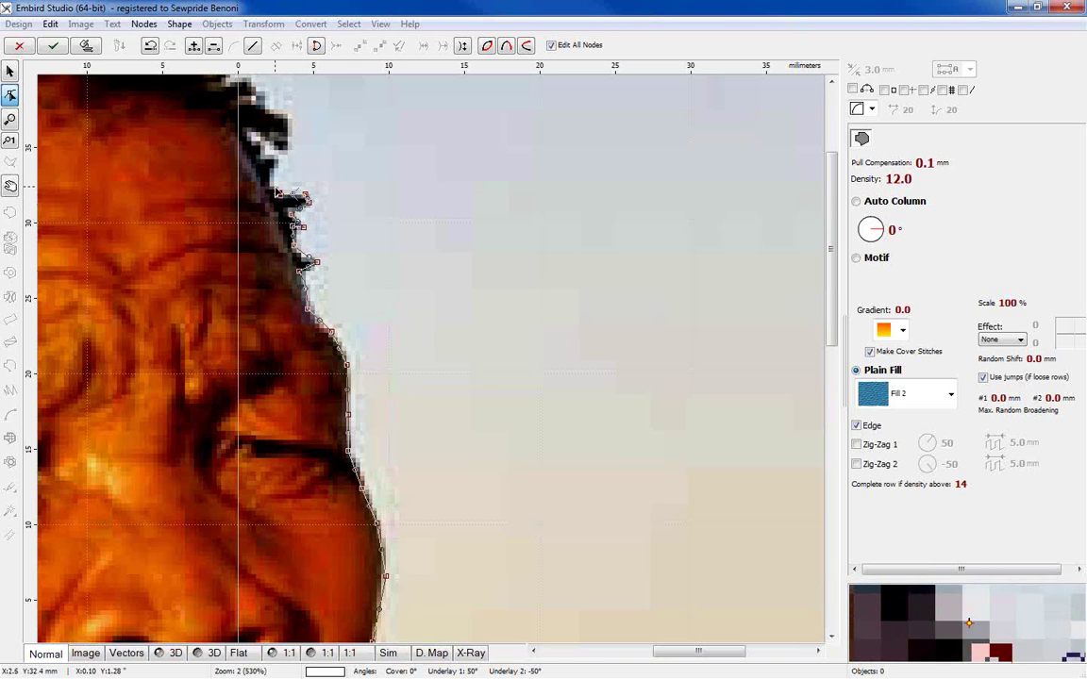
{"action": "left_click", "coordinate": [269, 168]}
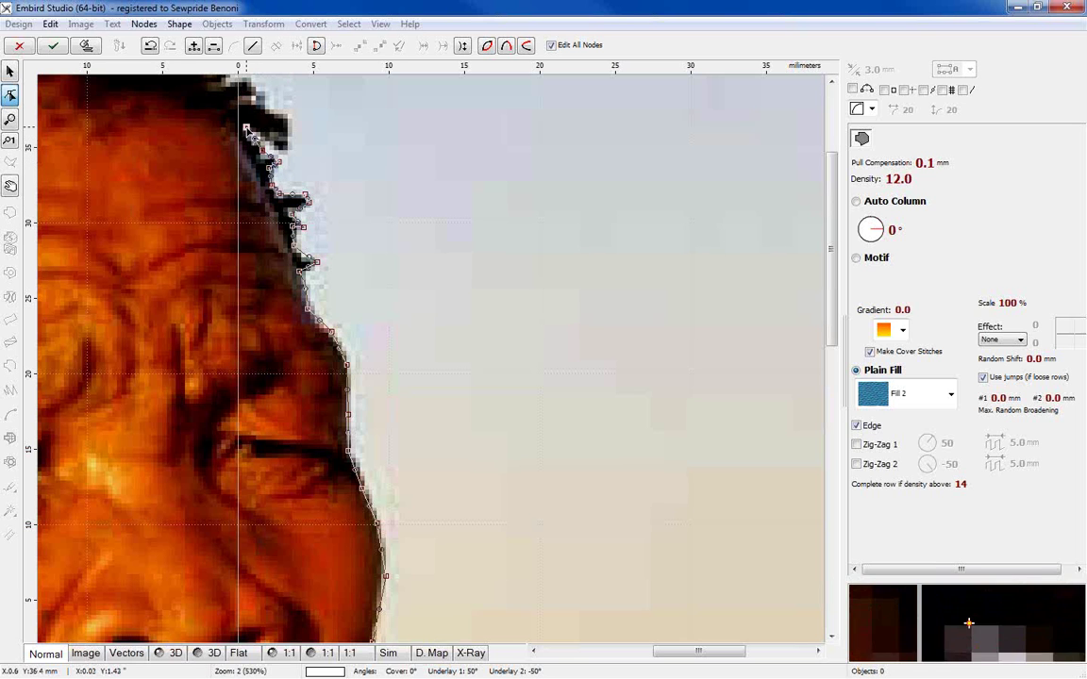
{"action": "left_click", "coordinate": [245, 125]}
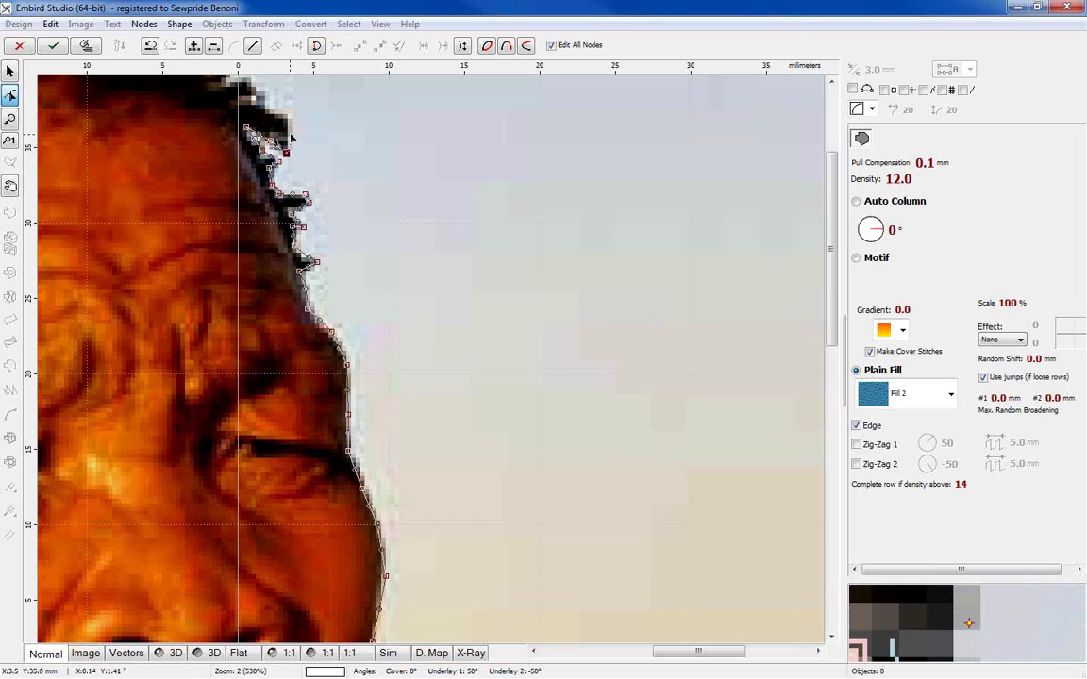
{"action": "left_click", "coordinate": [266, 104]}
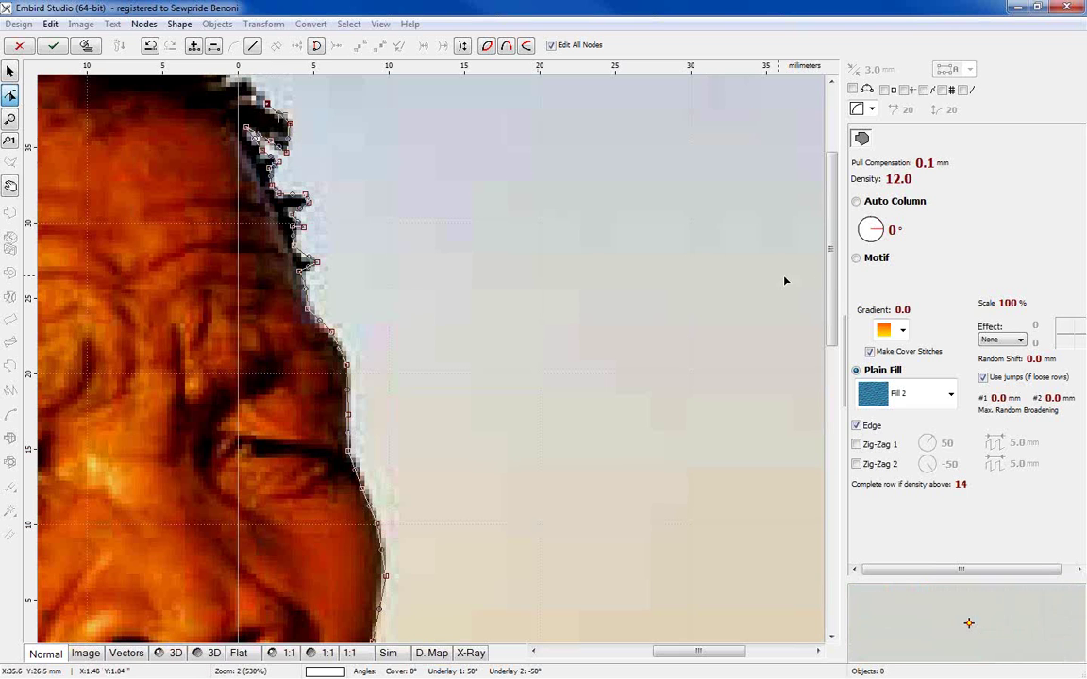
Trace the sky outline along the upper hair edge, from the front tuft over the crown to the back of the head
{"action": "scroll", "coordinate": [833, 256], "scroll_direction": "up", "scroll_amount": 3}
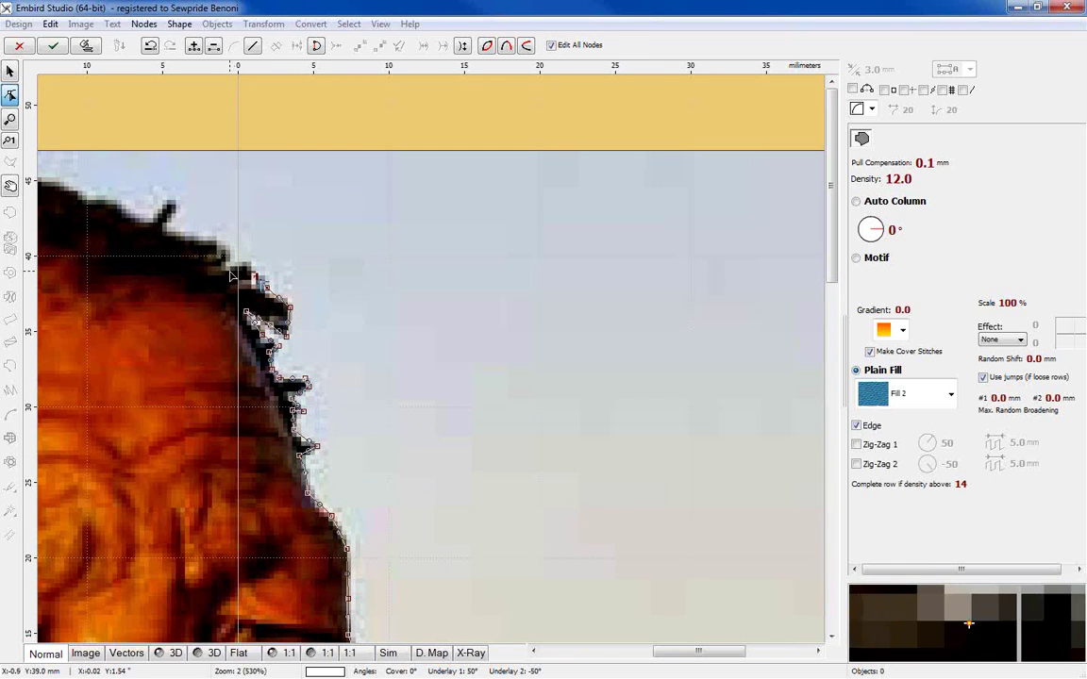
{"action": "left_click", "coordinate": [140, 227]}
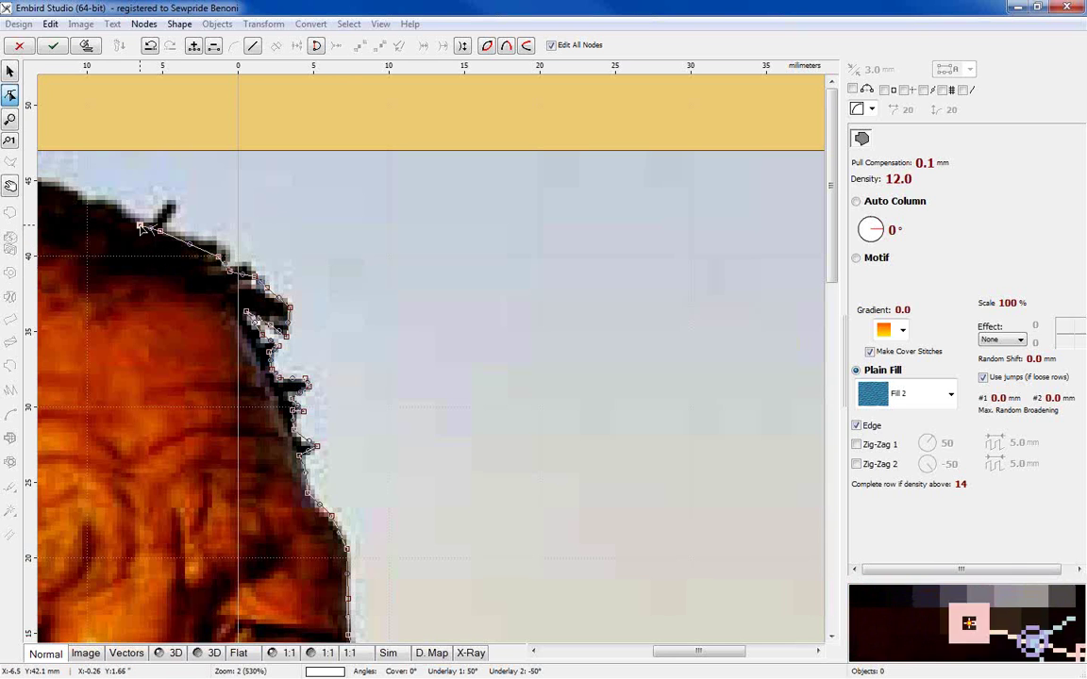
{"action": "left_click", "coordinate": [114, 211]}
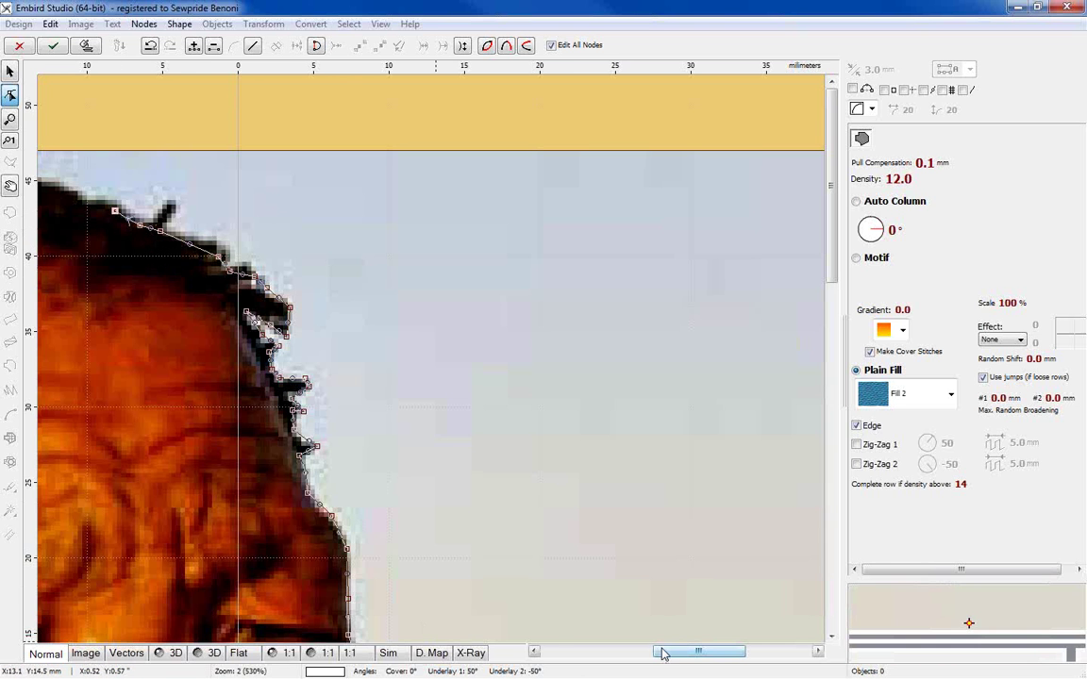
{"action": "left_click_drag", "start_coordinate": [665, 651], "coordinate": [609, 651]}
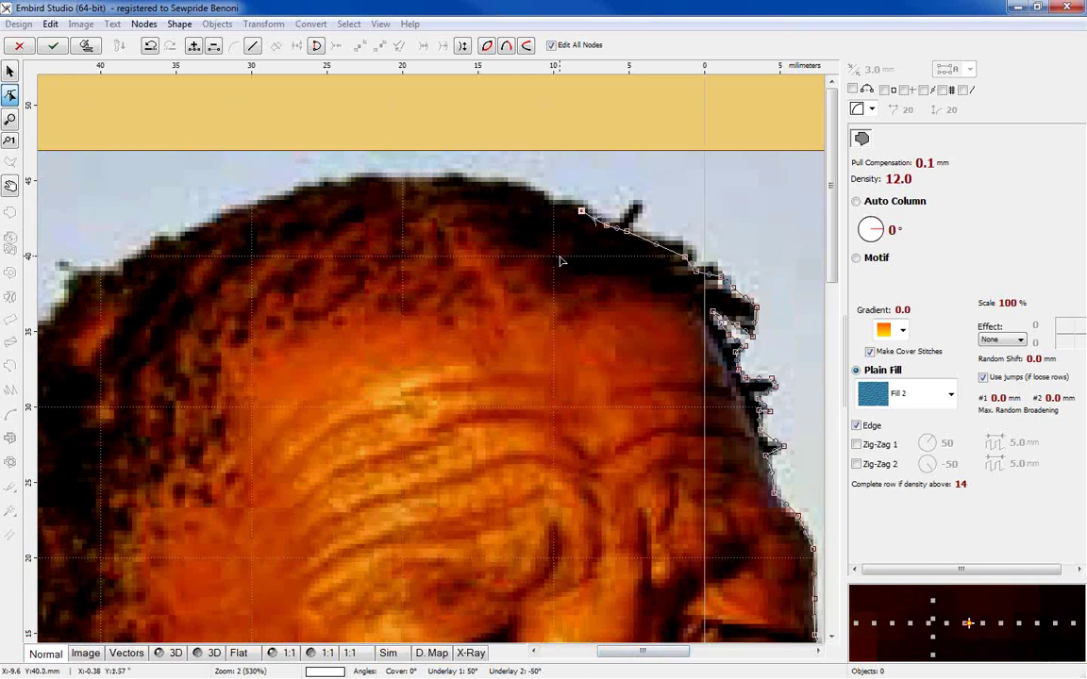
{"action": "left_click", "coordinate": [462, 180]}
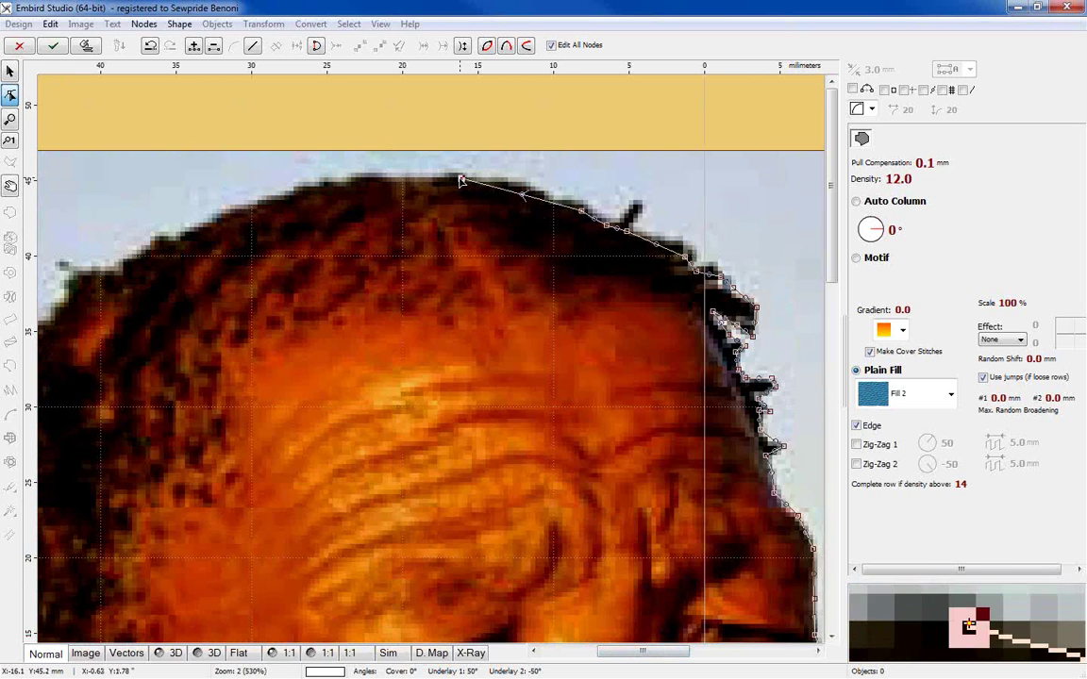
{"action": "left_click", "coordinate": [391, 180]}
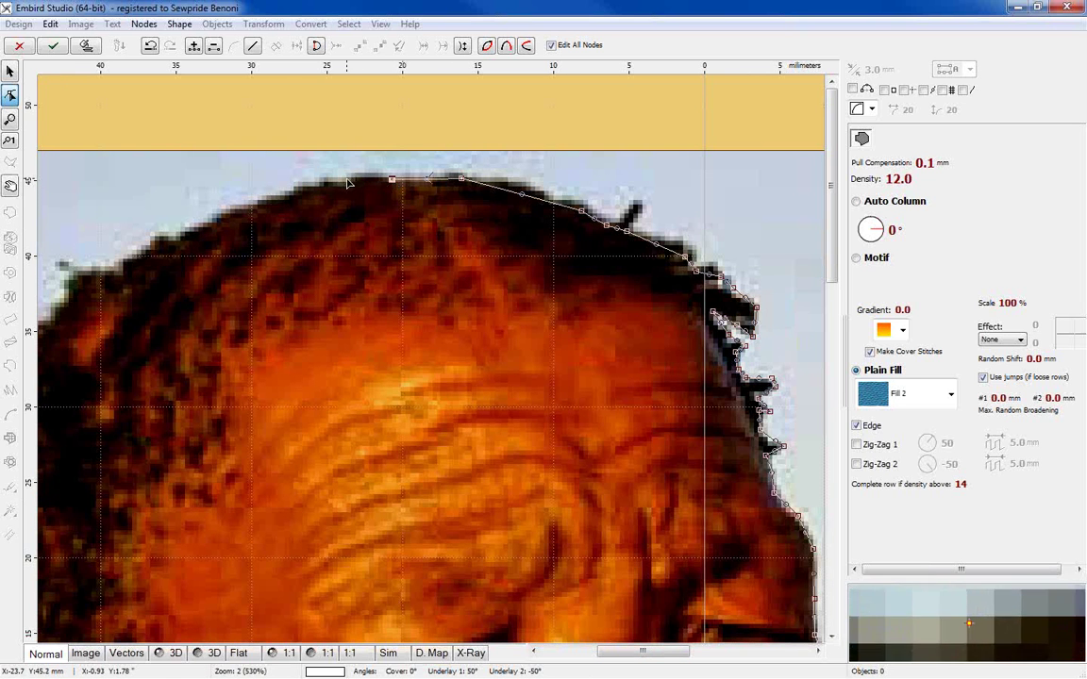
{"action": "left_click", "coordinate": [347, 180]}
{"action": "left_click", "coordinate": [302, 190]}
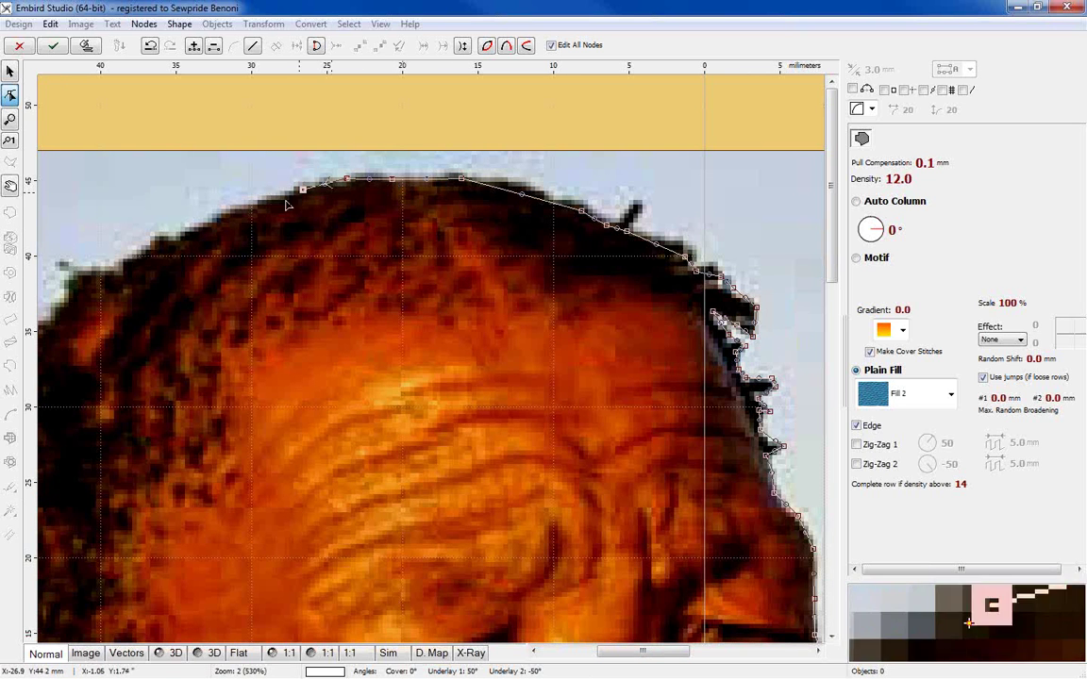
{"action": "left_click", "coordinate": [234, 216]}
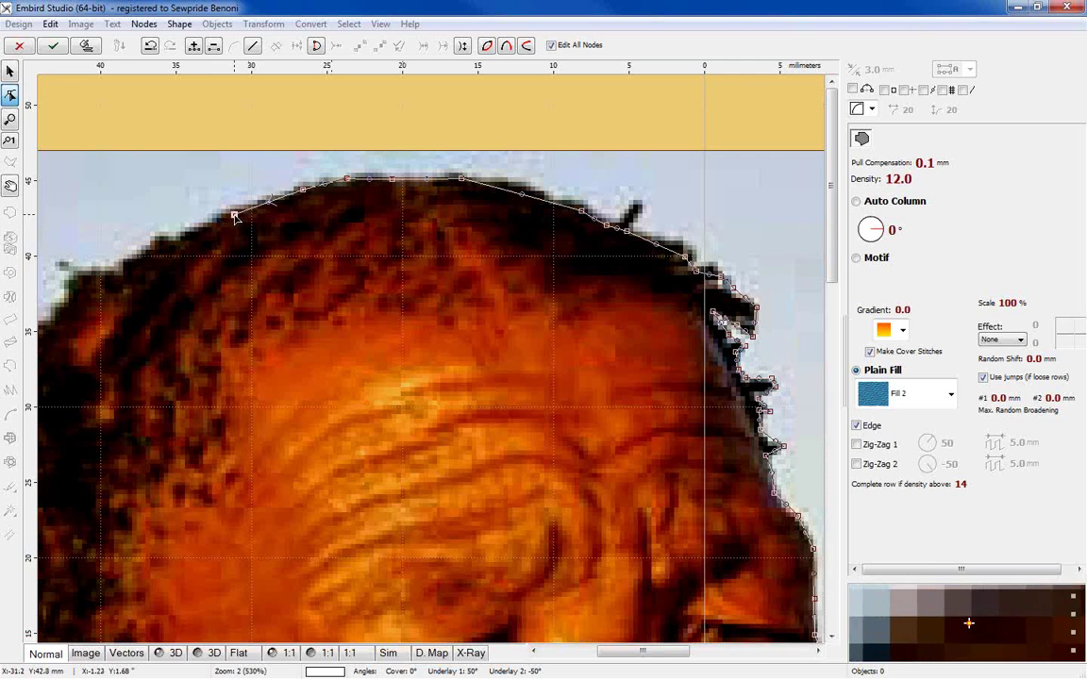
{"action": "left_click", "coordinate": [151, 245]}
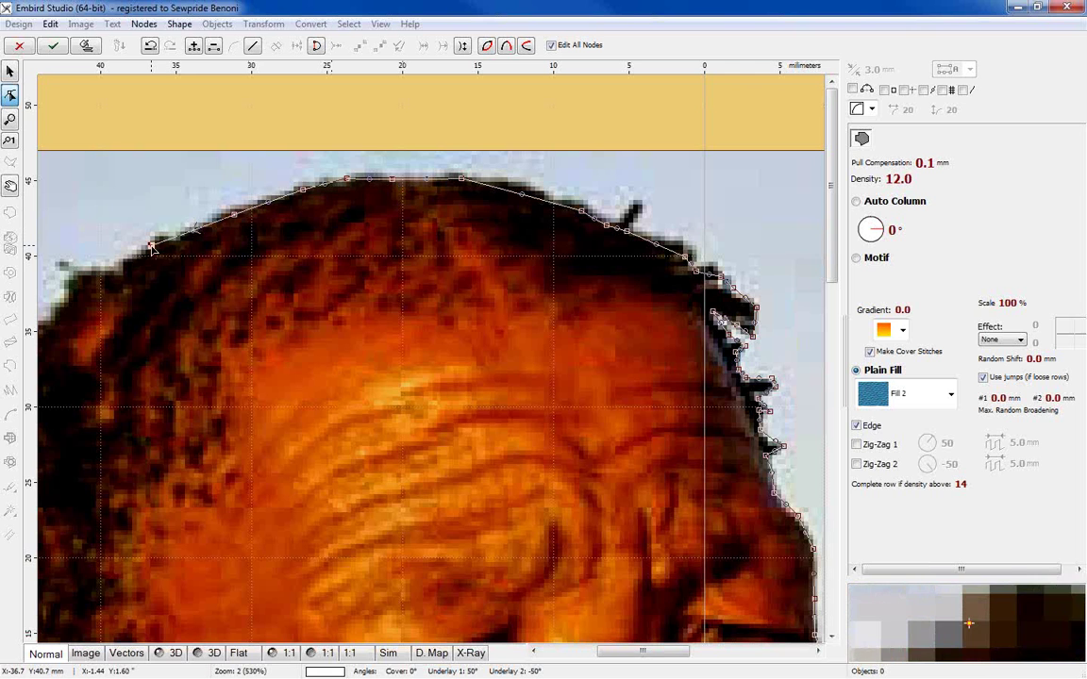
{"action": "left_click", "coordinate": [92, 282]}
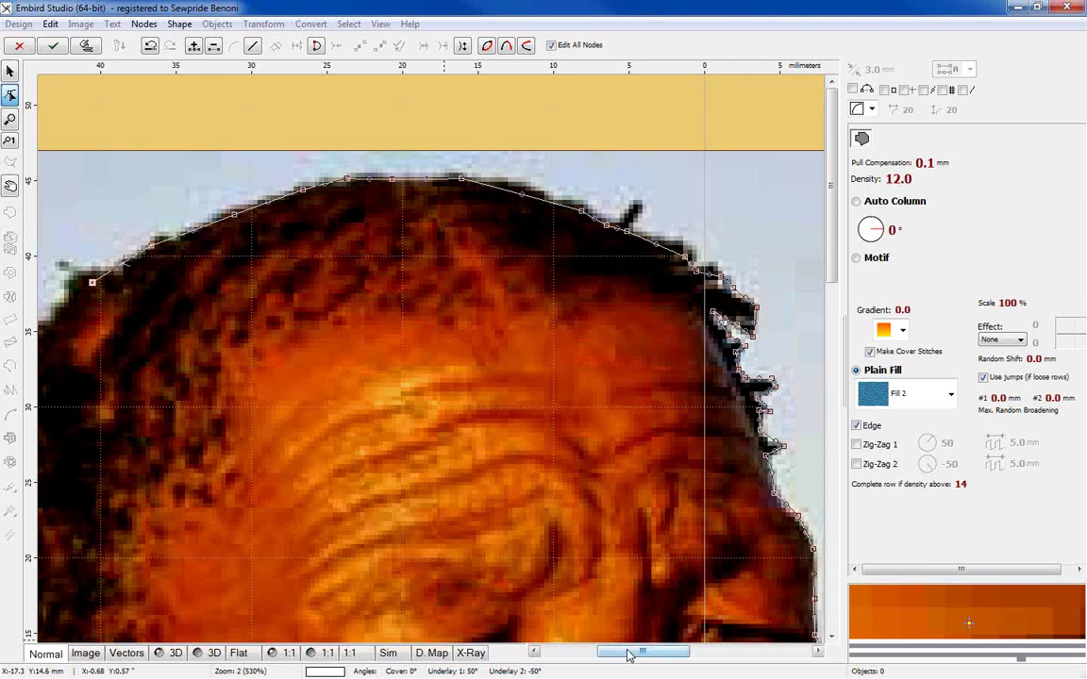
Extend the outline down the upper back of the head, keeping the nodes just inside the ragged hair edge
{"action": "left_click_drag", "start_coordinate": [634, 651], "coordinate": [591, 651]}
{"action": "left_click", "coordinate": [400, 338]}
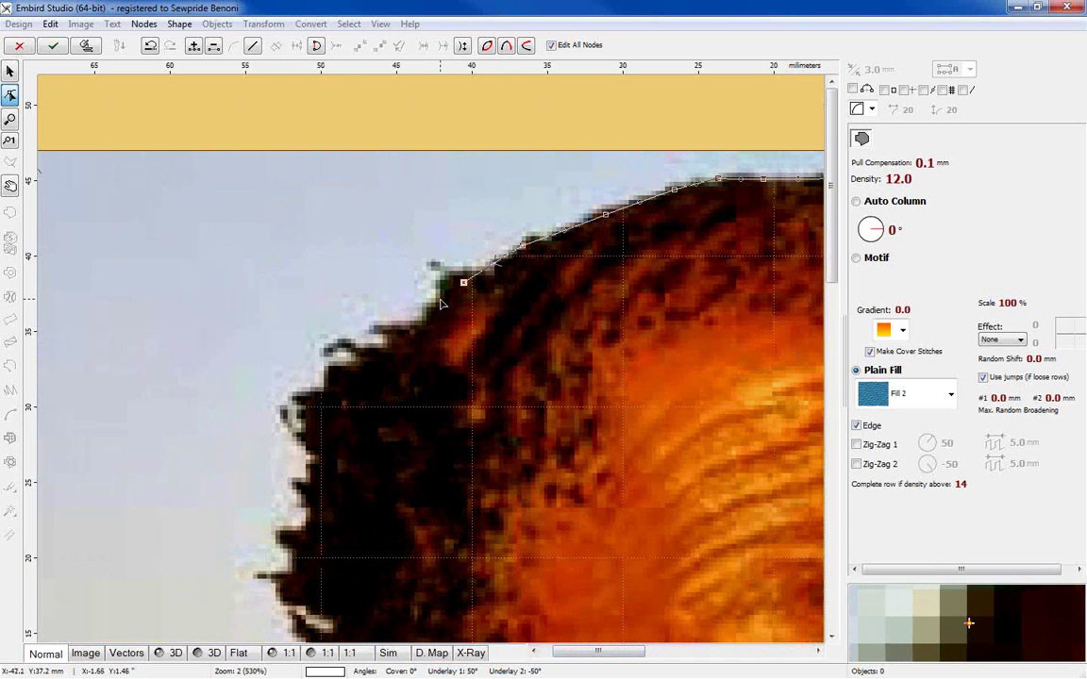
{"action": "left_click", "coordinate": [336, 374]}
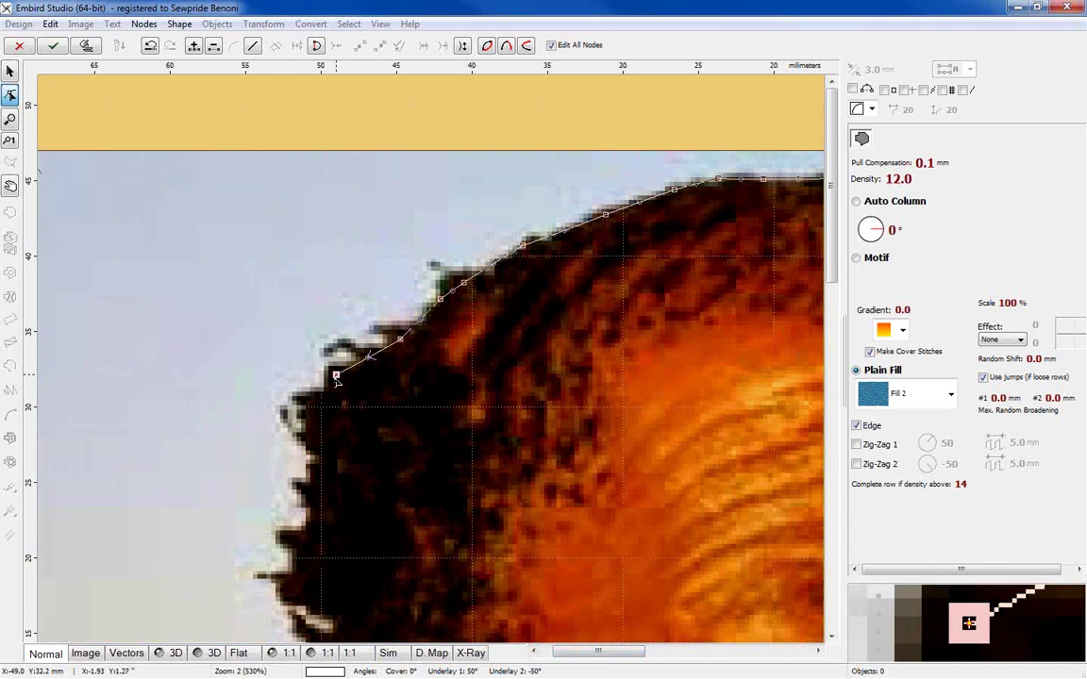
{"action": "left_click", "coordinate": [312, 420]}
{"action": "left_click", "coordinate": [308, 454]}
{"action": "left_click", "coordinate": [307, 482]}
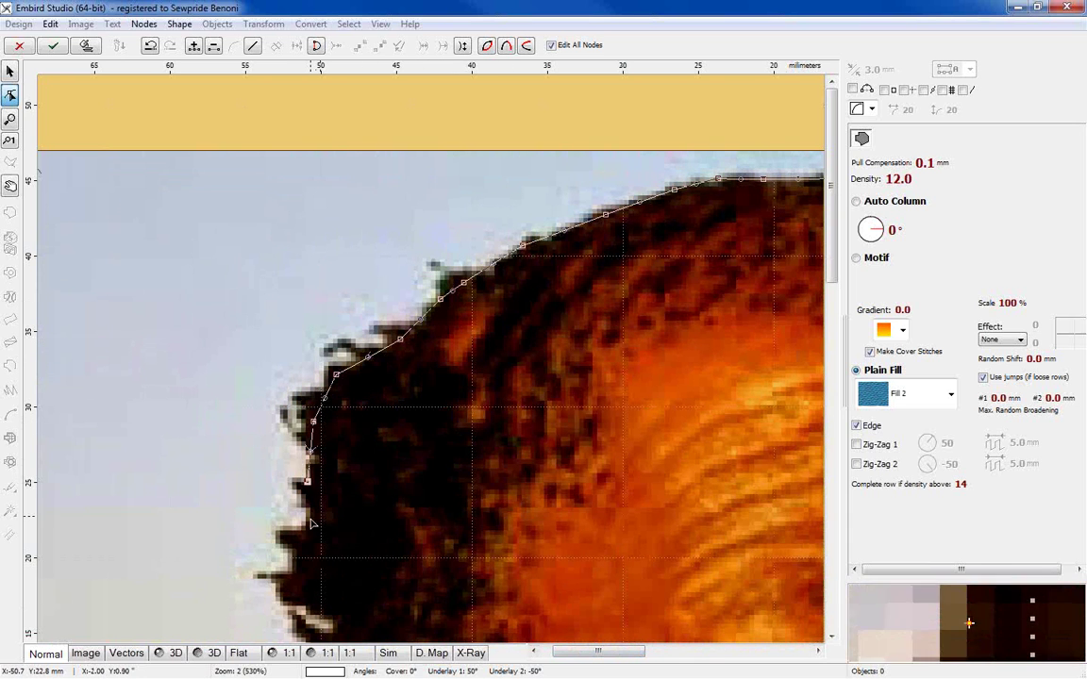
{"action": "left_click", "coordinate": [310, 525]}
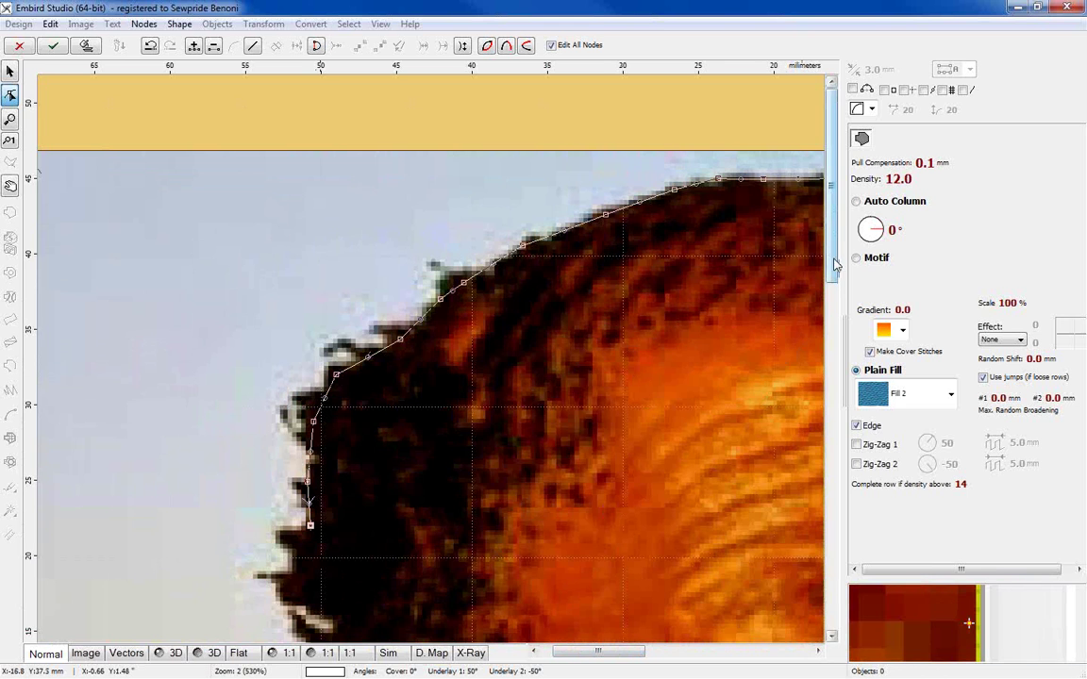
Trace the lower back hair edge down to where the hair meets the outer rim of the ear
{"action": "scroll", "coordinate": [832, 262], "scroll_direction": "down", "scroll_amount": 5}
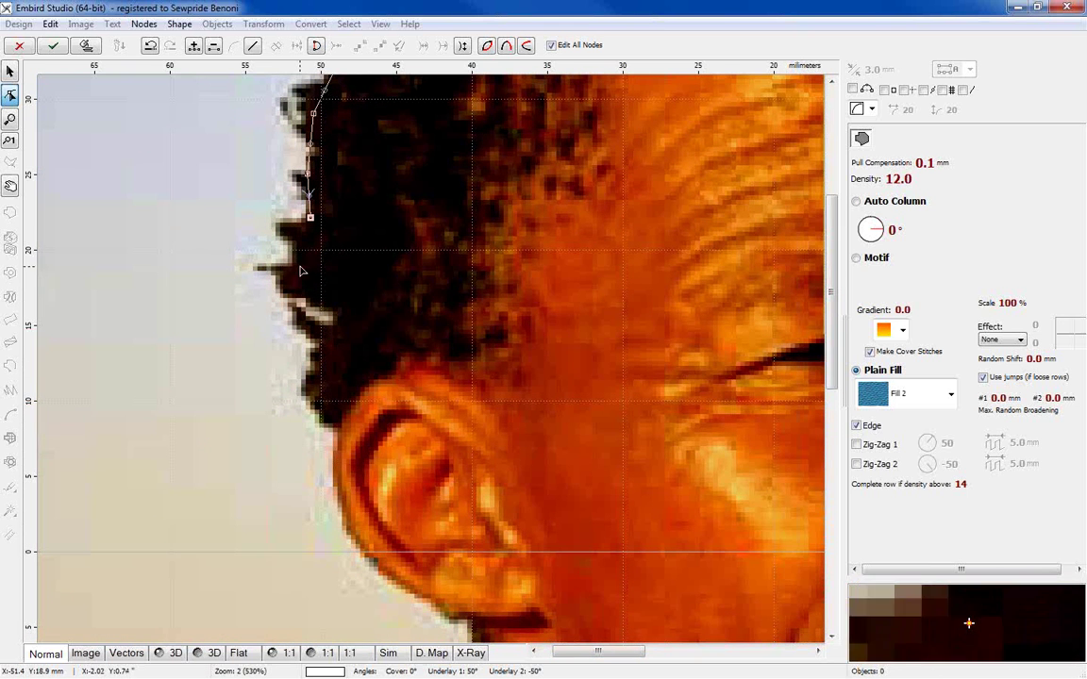
{"action": "left_click", "coordinate": [297, 261]}
{"action": "left_click", "coordinate": [296, 283]}
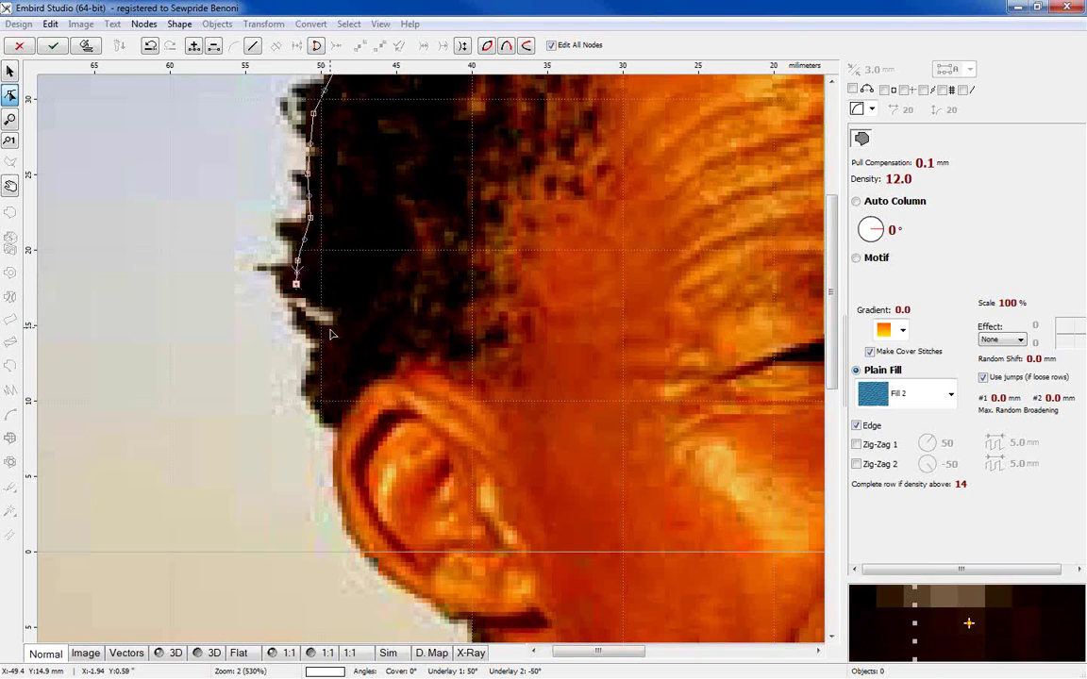
{"action": "left_click", "coordinate": [327, 335]}
{"action": "left_click", "coordinate": [310, 379]}
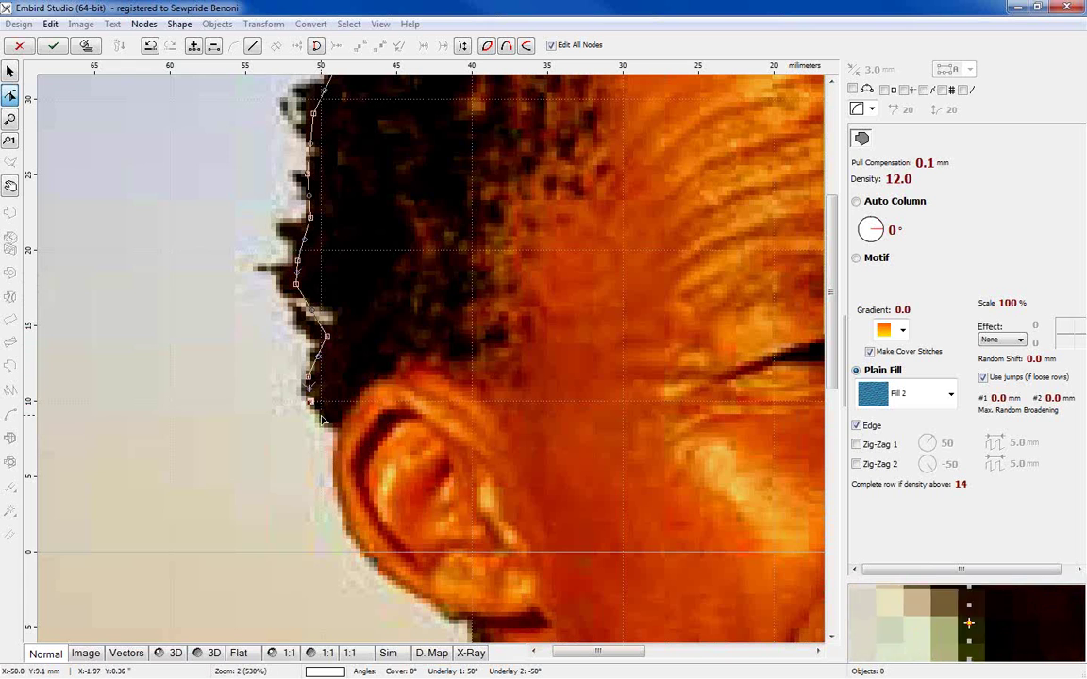
{"action": "left_click", "coordinate": [312, 401]}
{"action": "left_click", "coordinate": [328, 424]}
{"action": "left_click", "coordinate": [340, 430]}
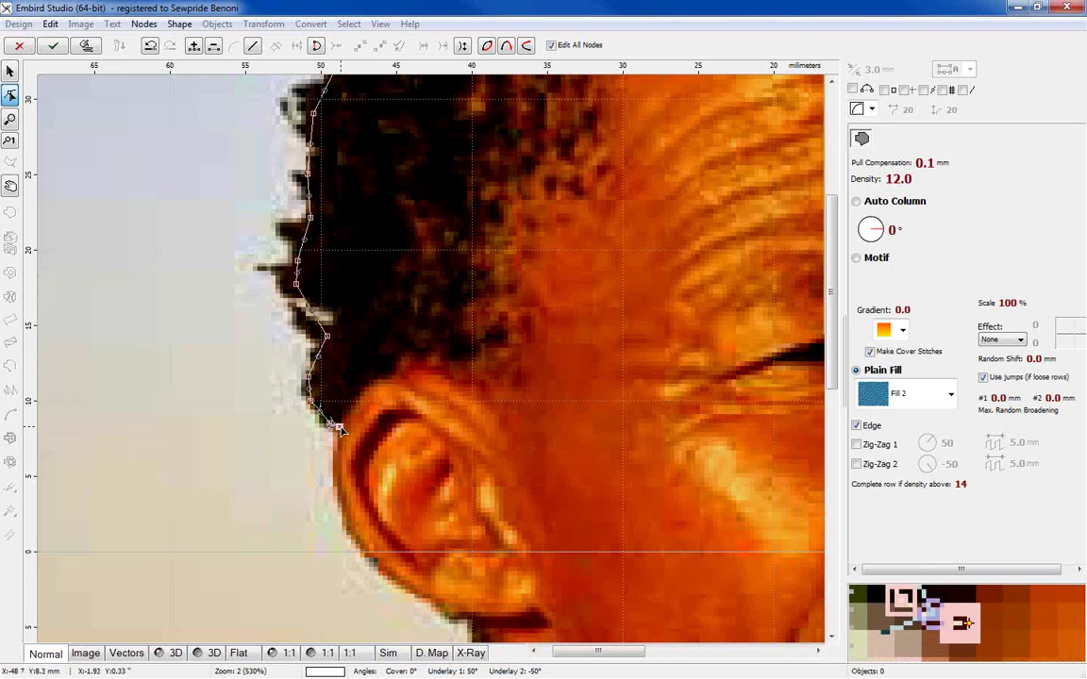
Trace the outline around the outer rim of the ear down to the lower end of the earlobe
{"action": "left_click", "coordinate": [337, 479]}
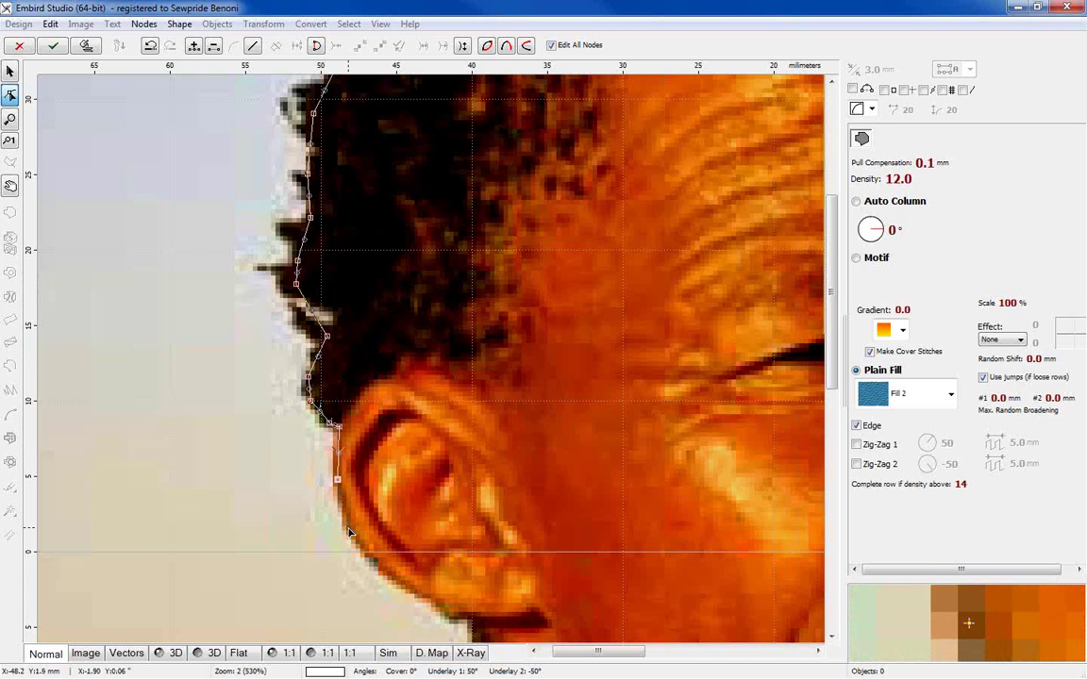
{"action": "left_click", "coordinate": [347, 530]}
{"action": "left_click", "coordinate": [361, 552]}
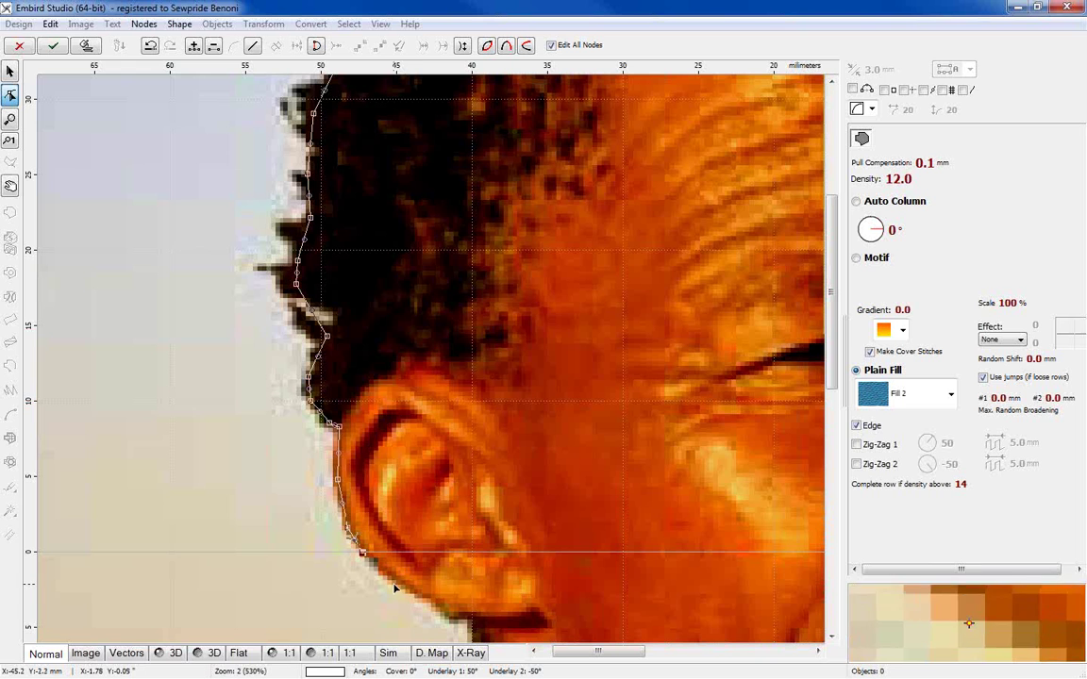
{"action": "left_click", "coordinate": [389, 574]}
{"action": "left_click", "coordinate": [415, 593]}
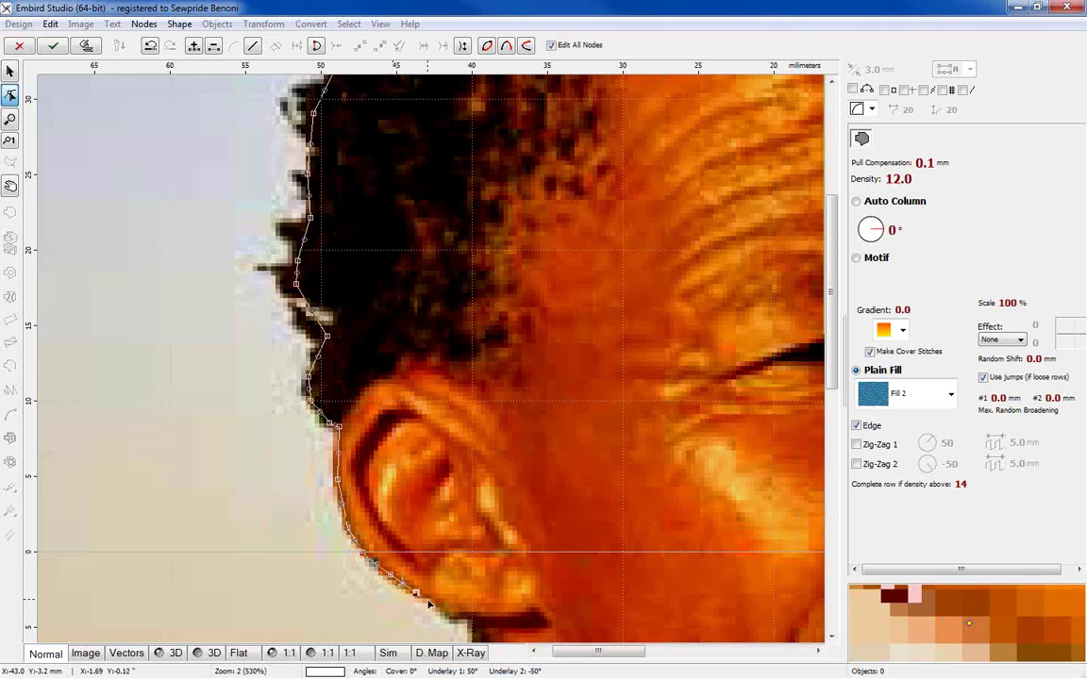
{"action": "left_click", "coordinate": [436, 601]}
{"action": "left_click", "coordinate": [451, 614]}
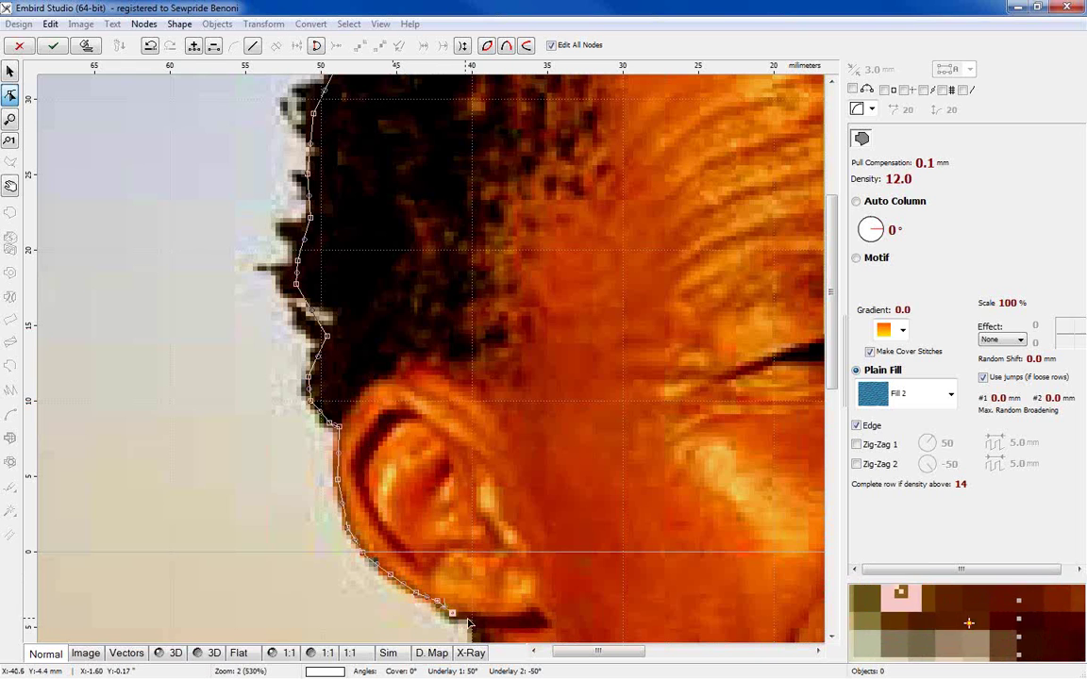
{"action": "left_click", "coordinate": [476, 618]}
Continue the outline from the earlobe down the back of the neck to the collar, bending the long segment to the neck's curve
{"action": "scroll", "coordinate": [476, 618], "scroll_direction": "down", "scroll_amount": 1}
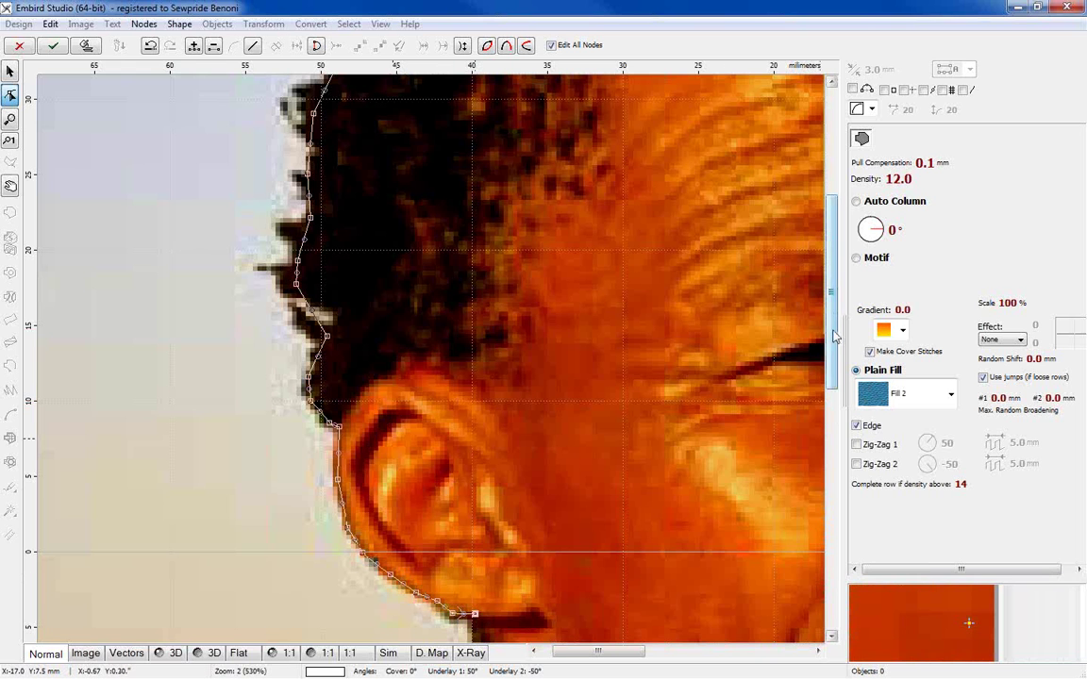
{"action": "left_click_drag", "start_coordinate": [833, 371], "coordinate": [833, 503]}
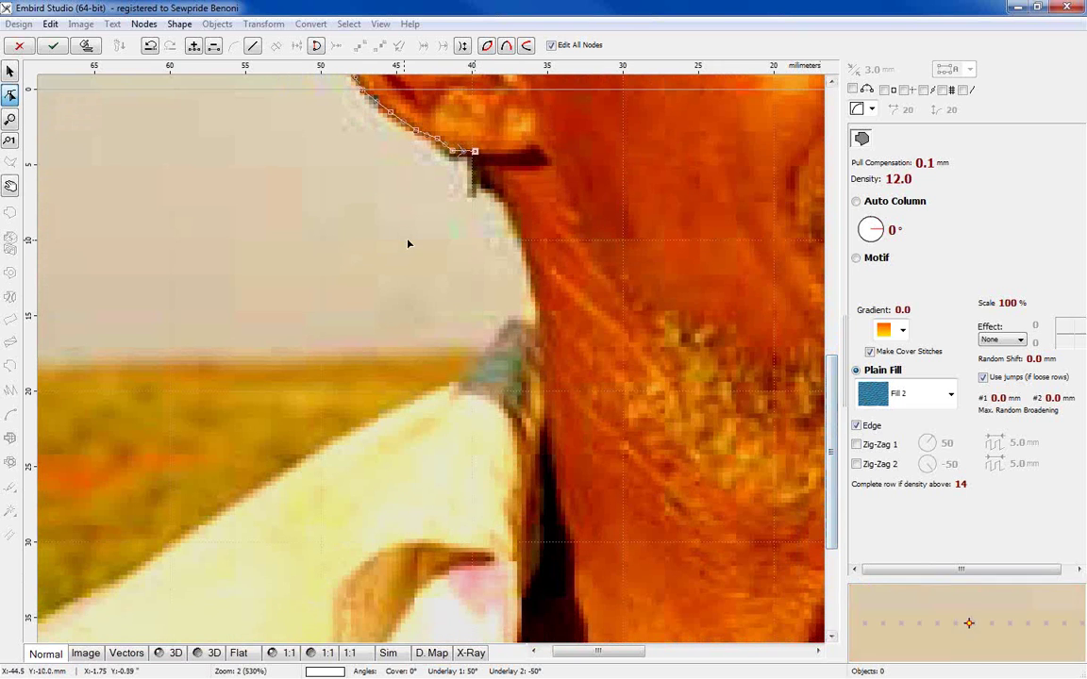
{"action": "left_click", "coordinate": [475, 178]}
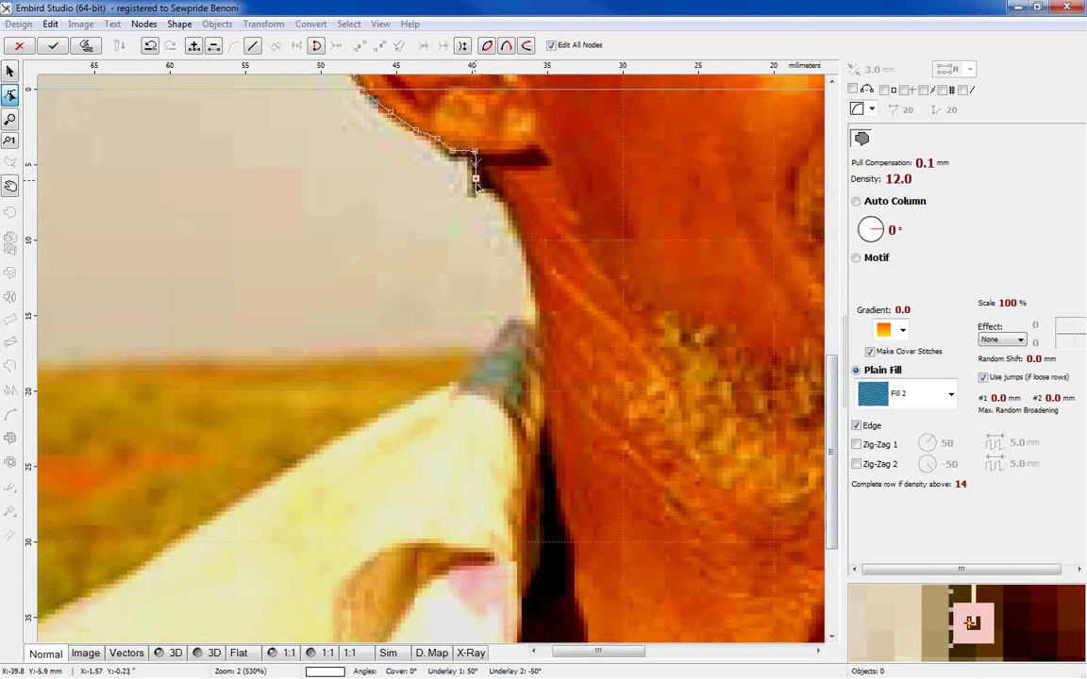
{"action": "left_click", "coordinate": [538, 327]}
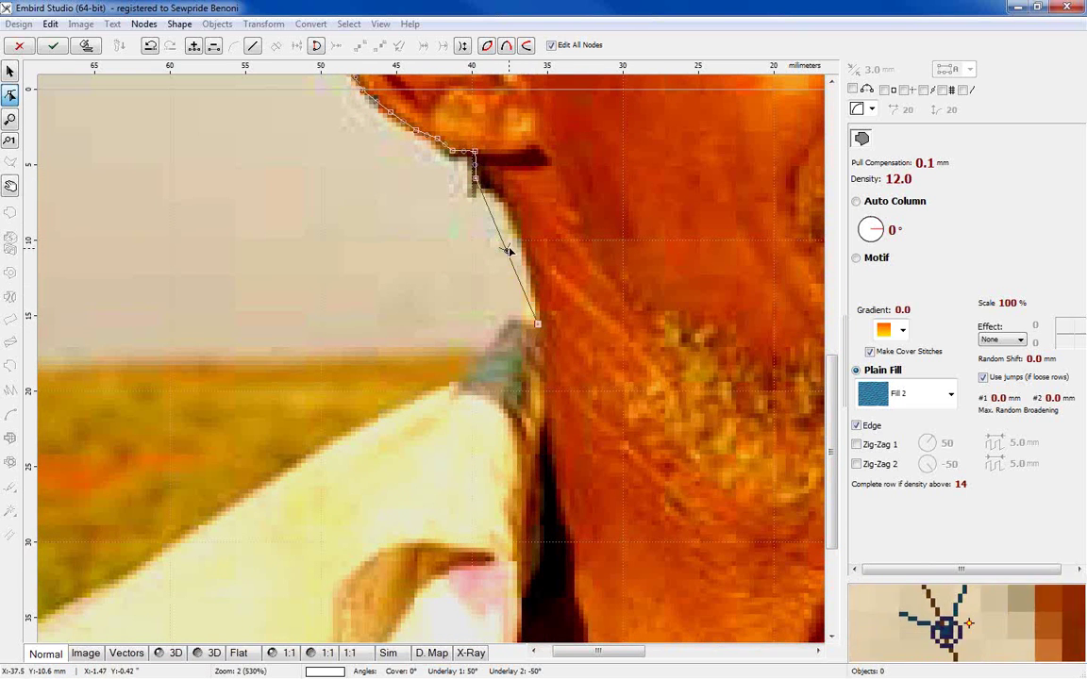
{"action": "left_click_drag", "start_coordinate": [507, 250], "coordinate": [528, 237]}
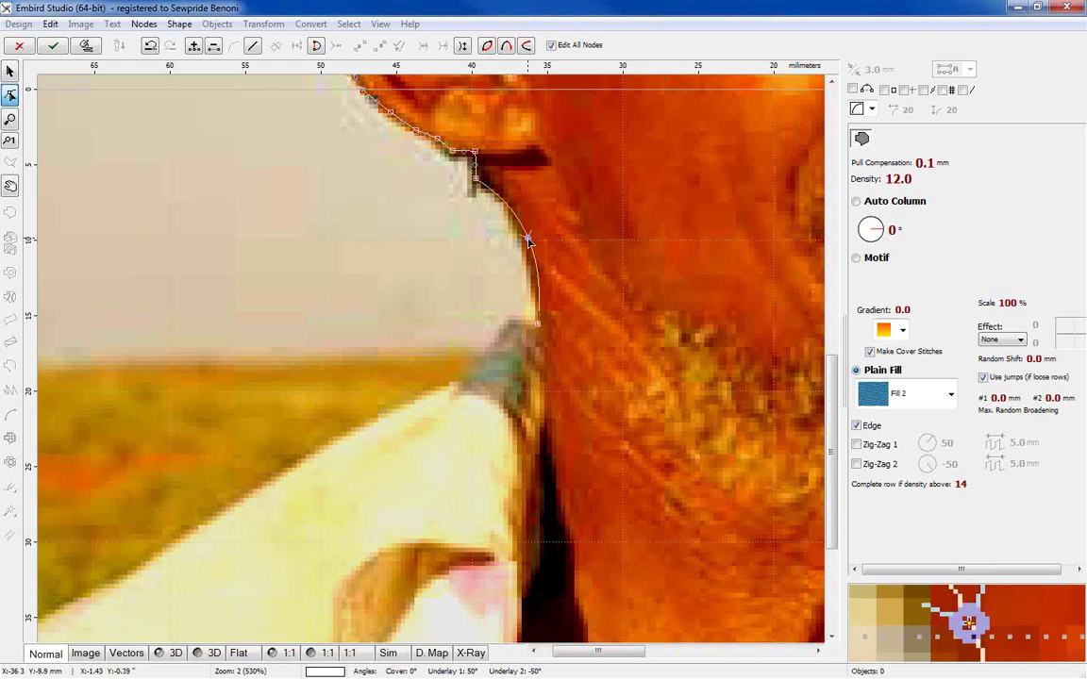
Curve the outline over the collar tip, and continue it along the horizon to the photo's left edge
{"action": "left_click", "coordinate": [487, 362]}
{"action": "left_click_drag", "start_coordinate": [486, 357], "coordinate": [512, 331]}
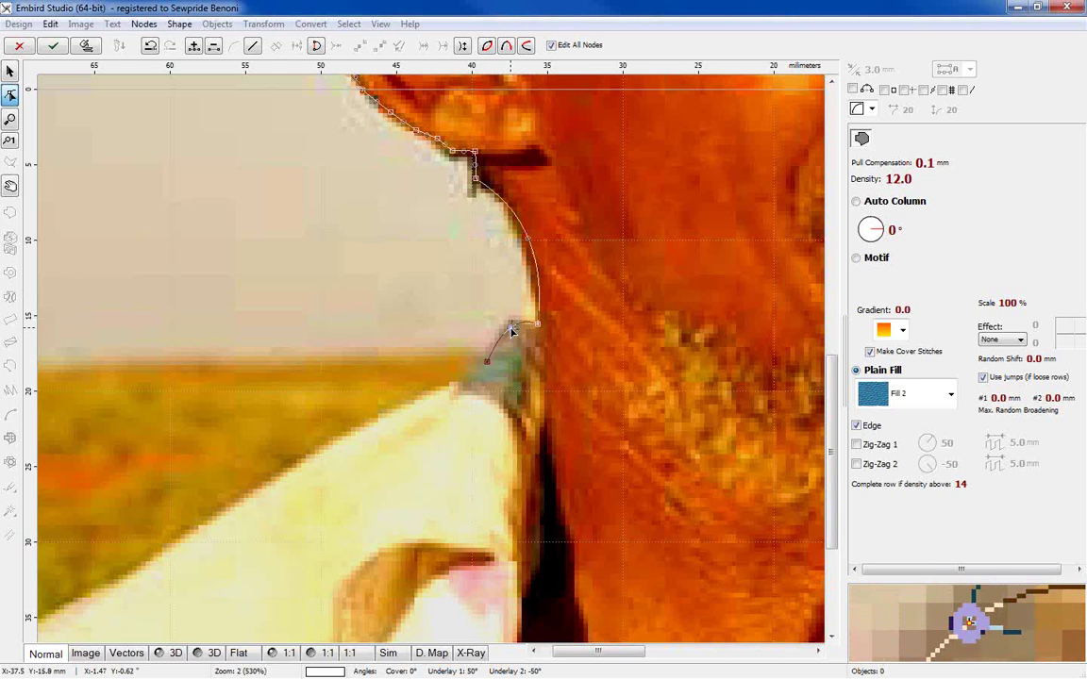
{"action": "left_click", "coordinate": [356, 358]}
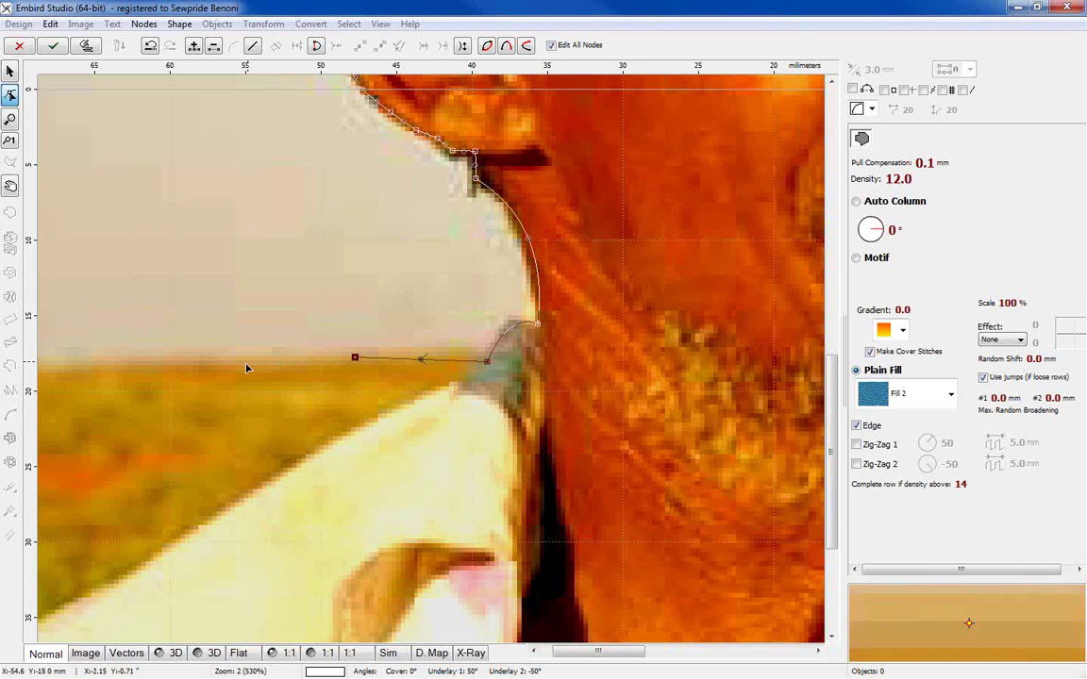
{"action": "left_click", "coordinate": [566, 651]}
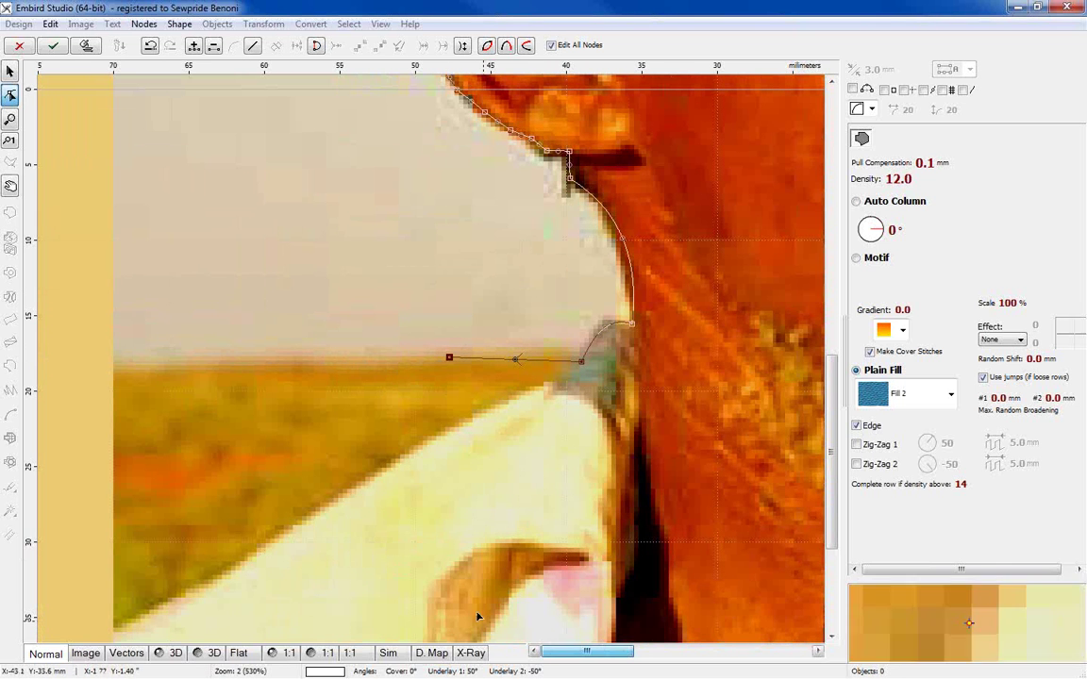
{"action": "left_click", "coordinate": [113, 365]}
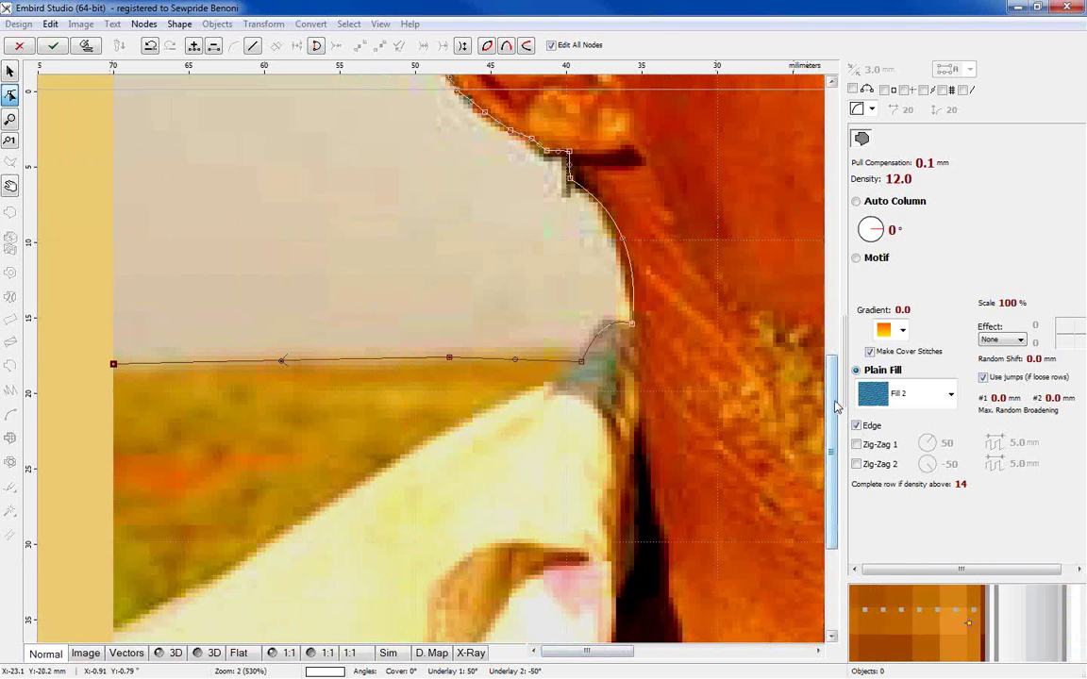
Close the outline at the photo's upper-left corner, aligning the corner node with the photo and joining the last node to it
{"action": "left_click_drag", "start_coordinate": [832, 406], "coordinate": [247, 226]}
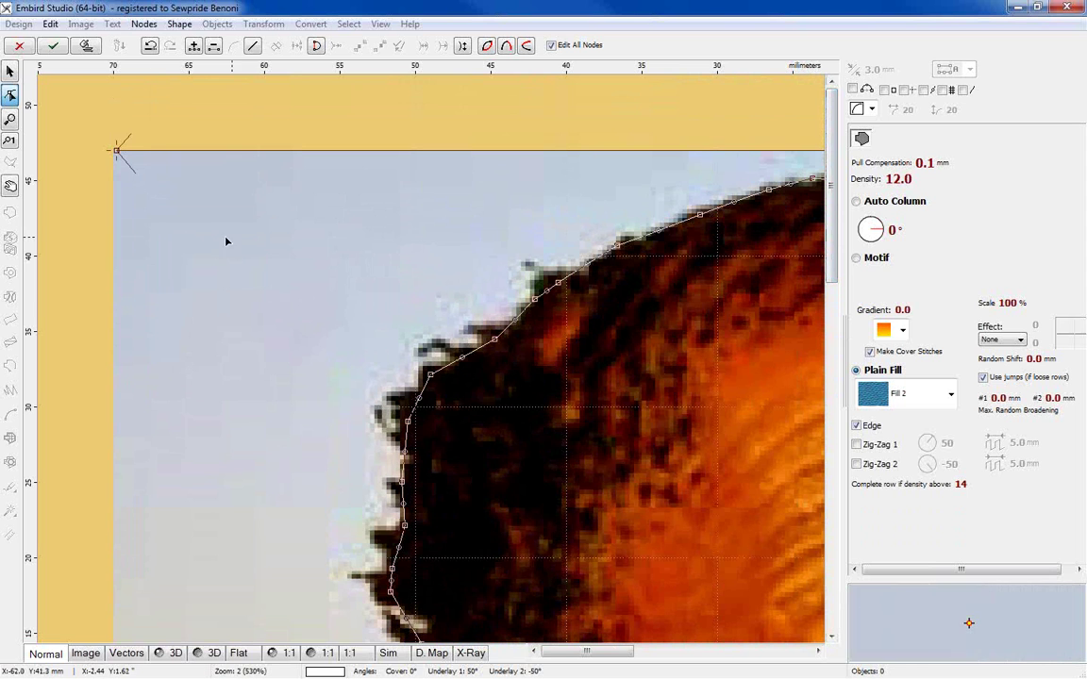
{"action": "left_click", "coordinate": [114, 168]}
{"action": "right_click", "coordinate": [114, 168]}
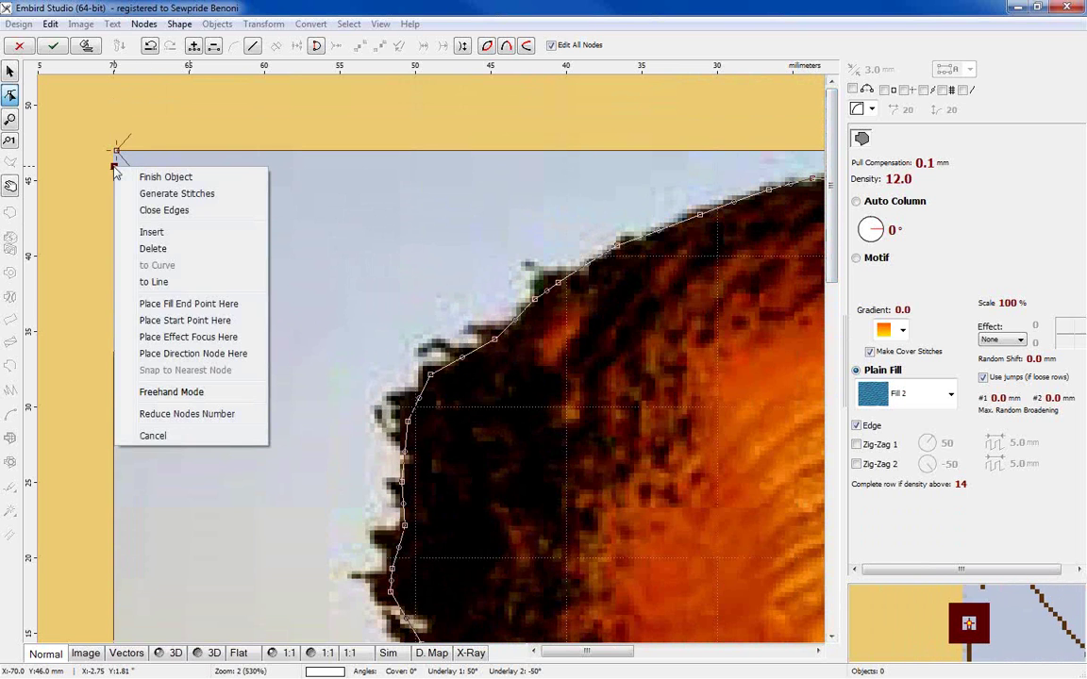
{"action": "left_click", "coordinate": [151, 211]}
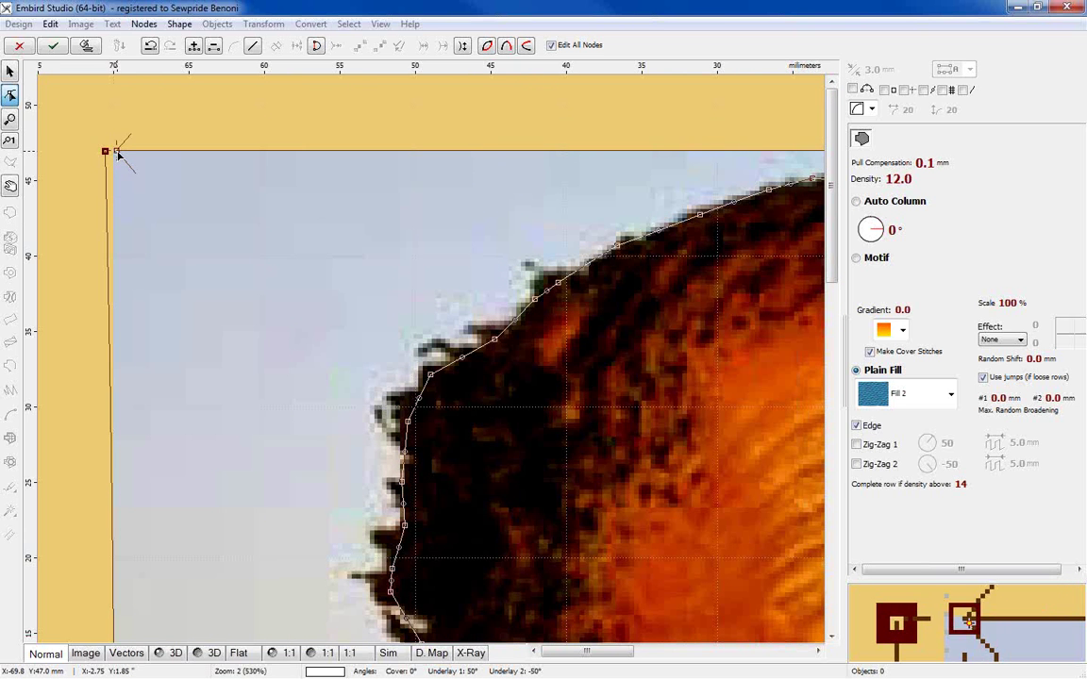
{"action": "left_click_drag", "start_coordinate": [115, 153], "coordinate": [110, 152]}
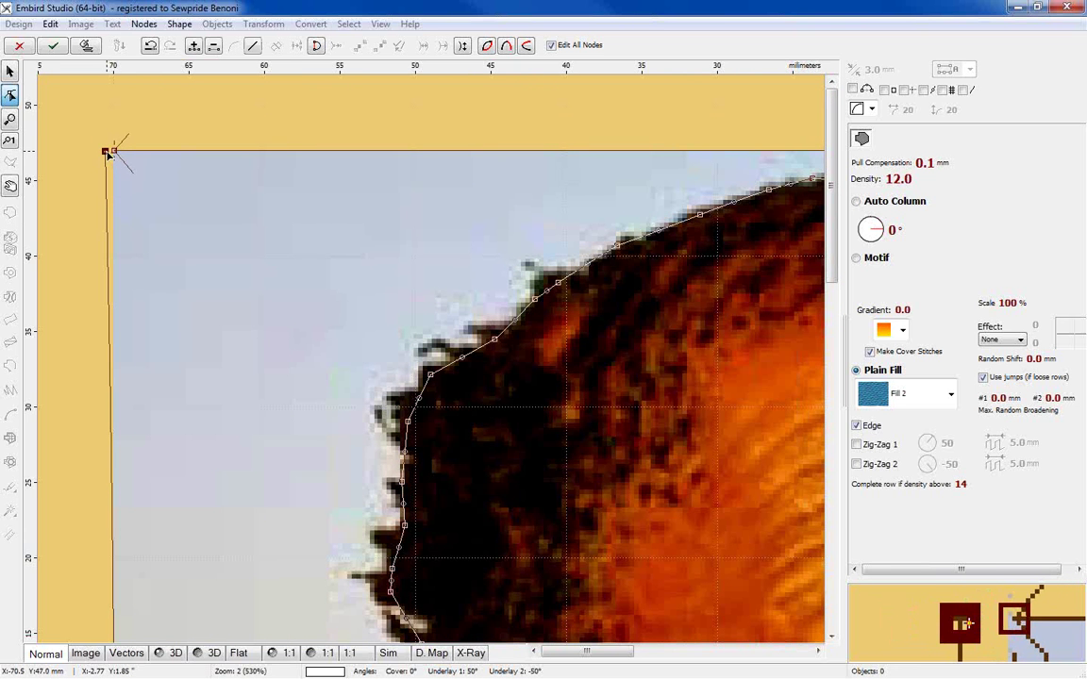
{"action": "right_click", "coordinate": [109, 155]}
{"action": "left_click", "coordinate": [154, 199]}
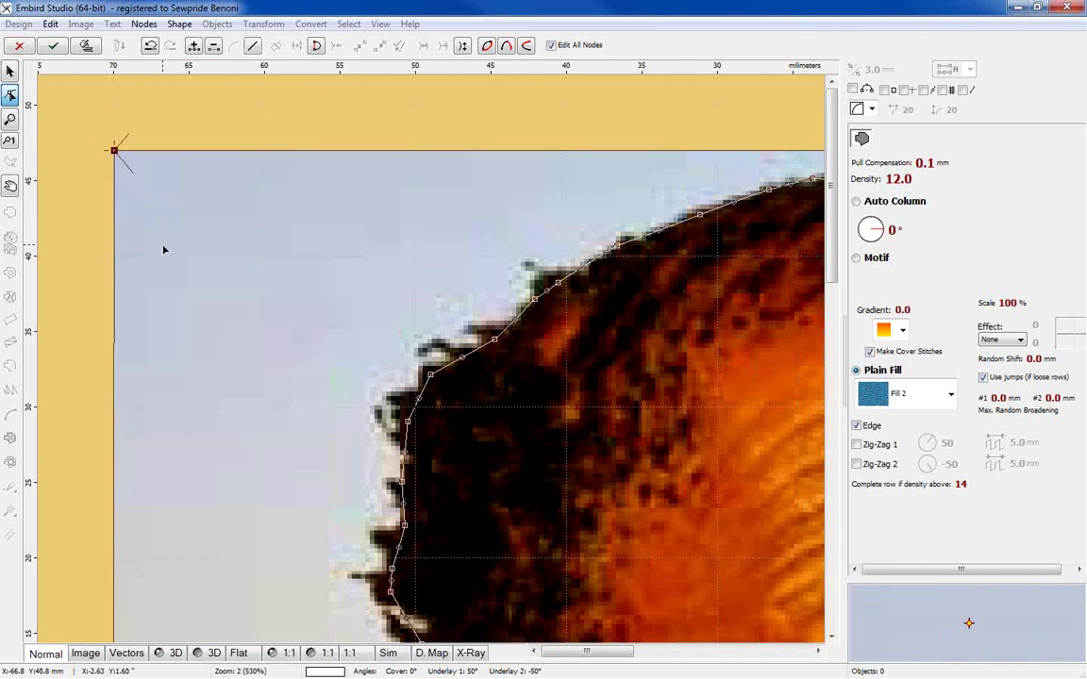
Generate the stitches for the sky fill and inspect them along the face, hair and horizon
{"action": "scroll", "coordinate": [156, 232], "scroll_direction": "down", "scroll_amount": 2}
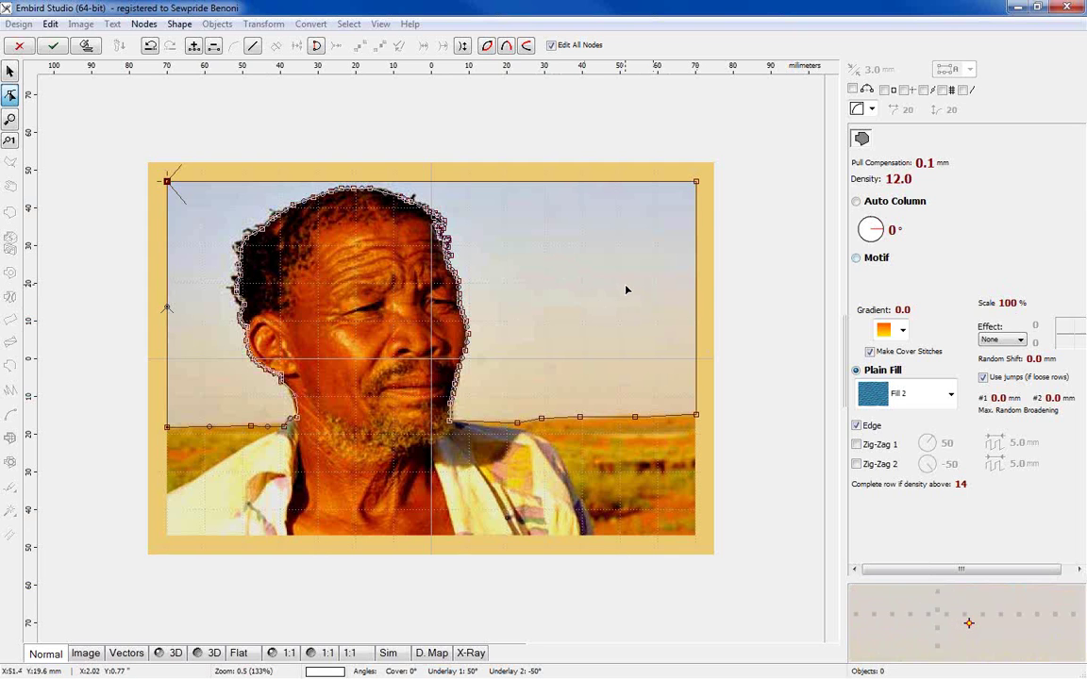
{"action": "left_click", "coordinate": [86, 47]}
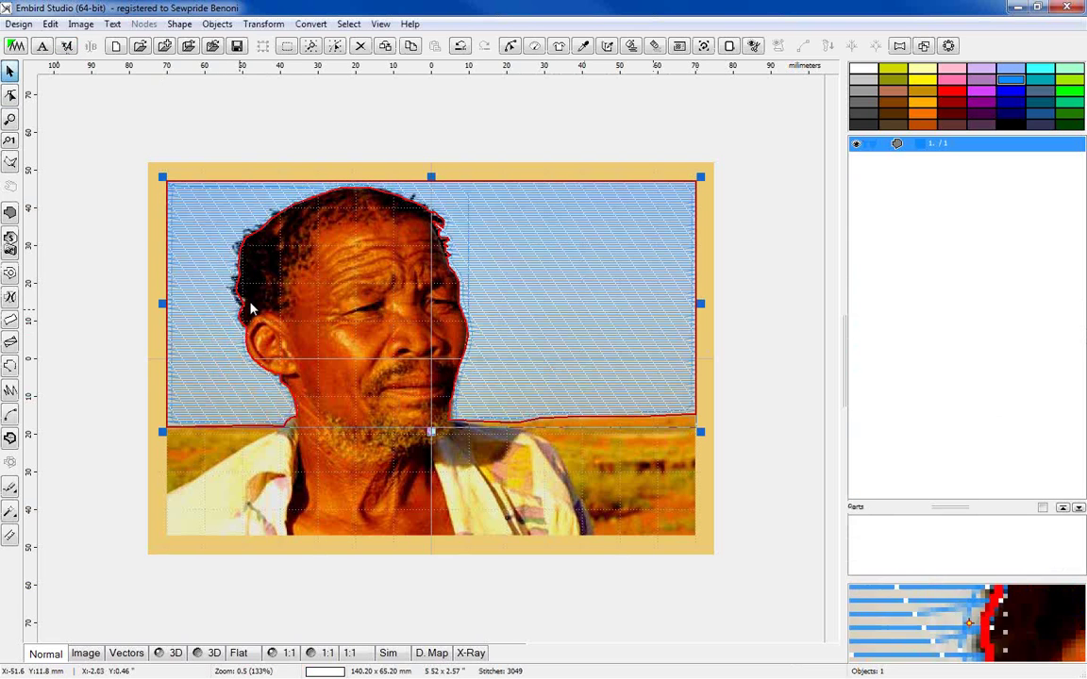
{"action": "scroll", "coordinate": [528, 261], "scroll_direction": "up", "scroll_amount": 2}
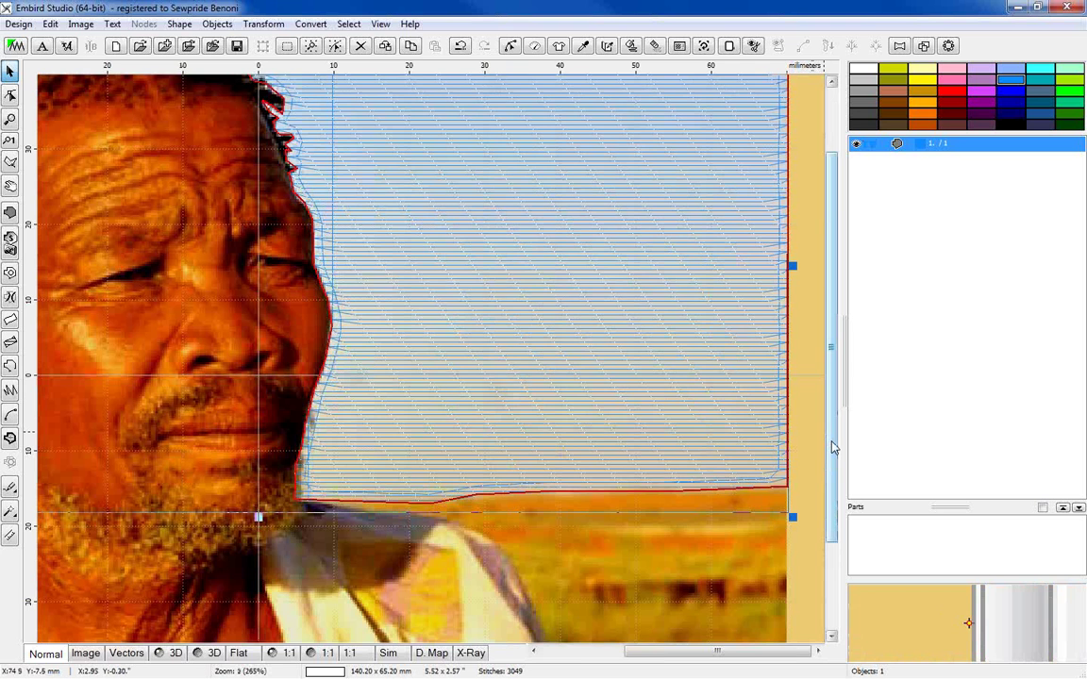
{"action": "scroll", "coordinate": [834, 448], "scroll_direction": "up", "scroll_amount": 4}
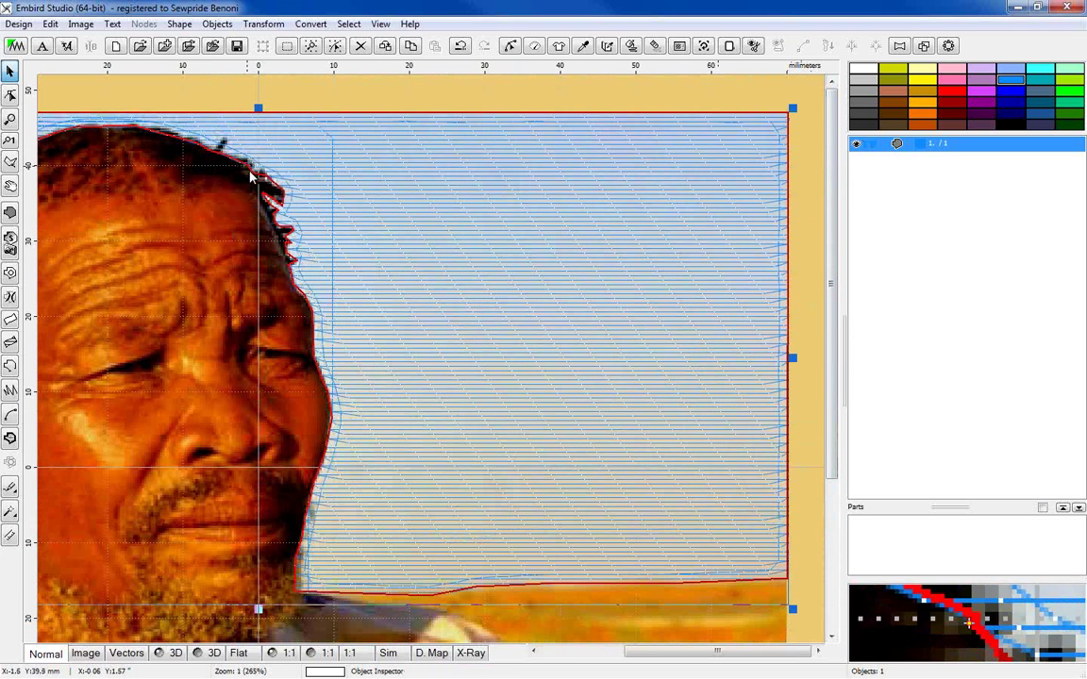
Open the sky fill's parameters and turn off its Edge underlay
{"action": "right_click", "coordinate": [460, 217]}
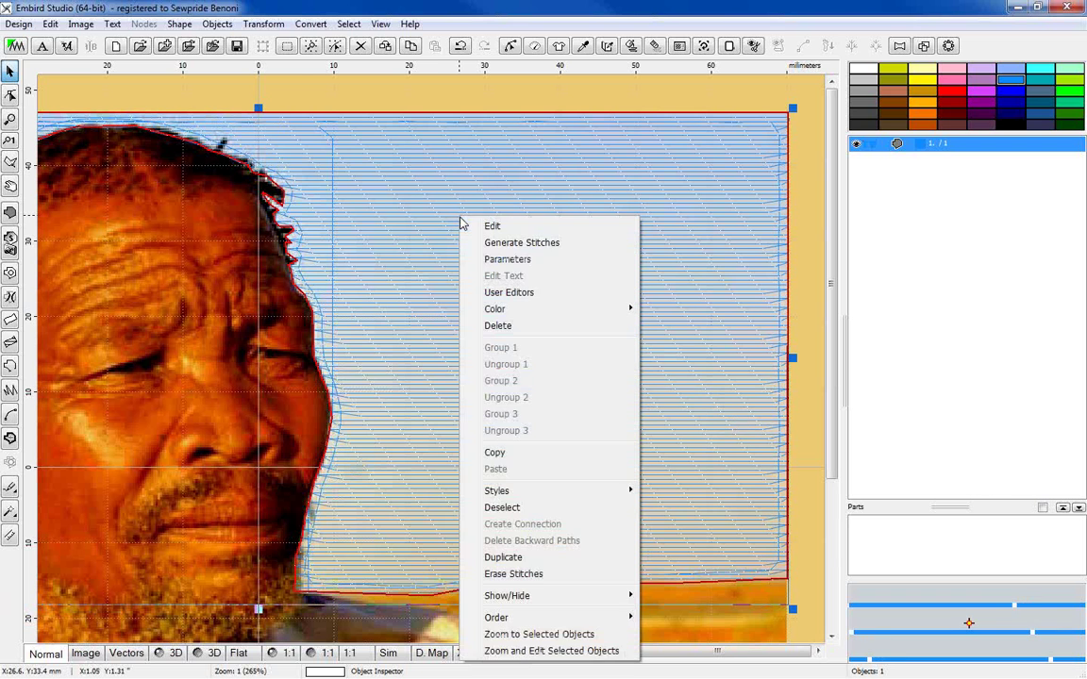
{"action": "left_click", "coordinate": [508, 260]}
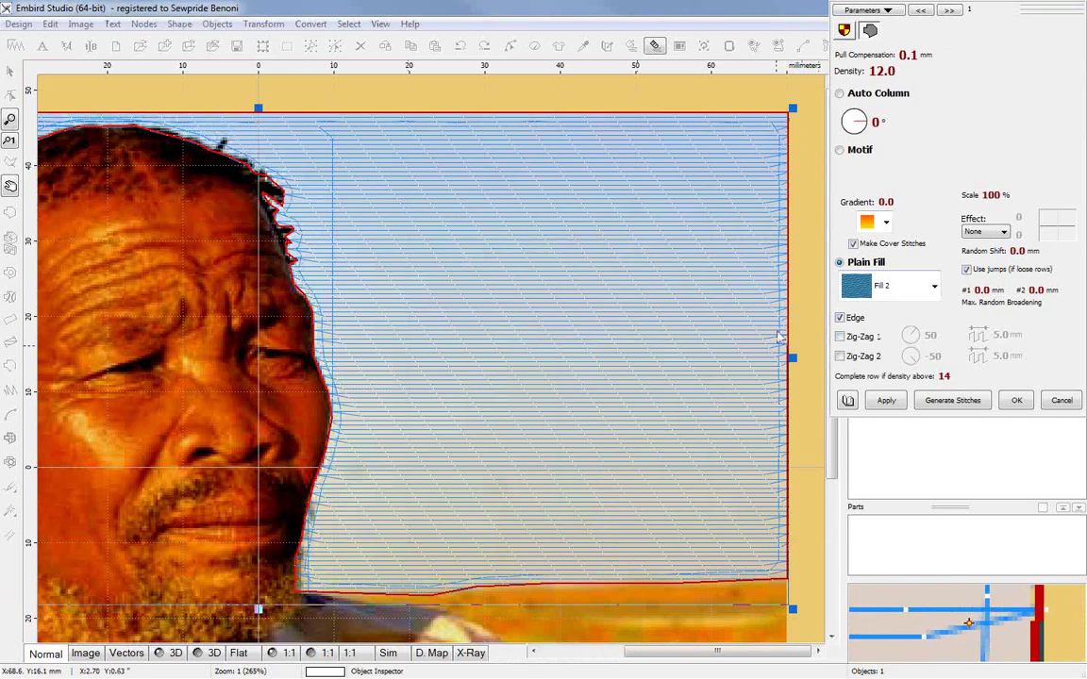
{"action": "left_click", "coordinate": [840, 318]}
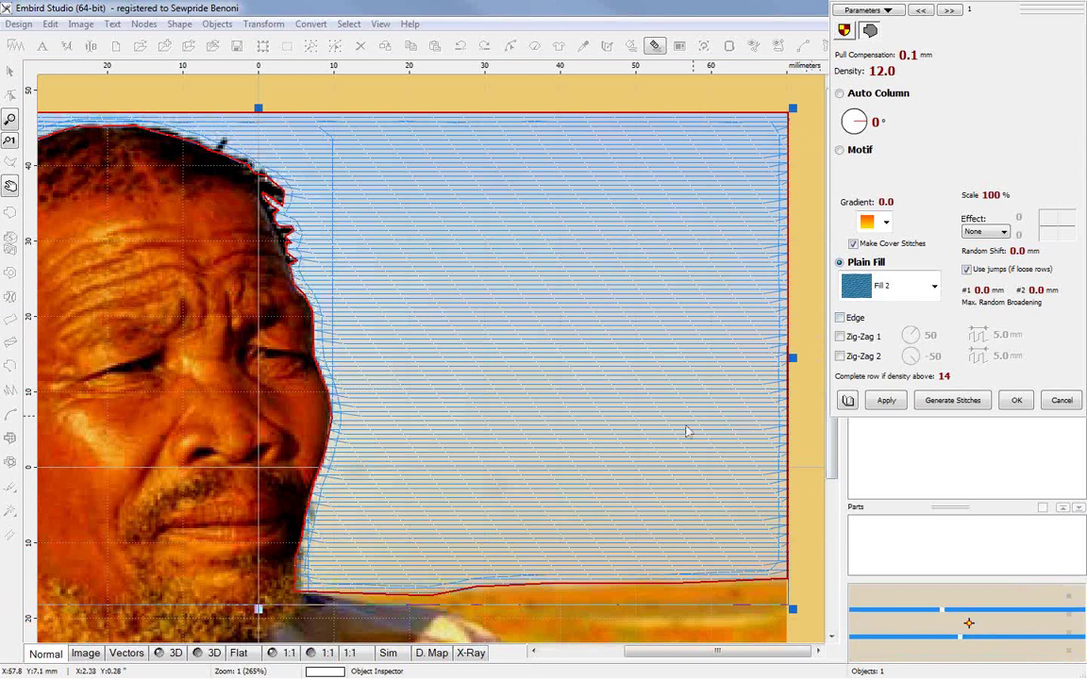